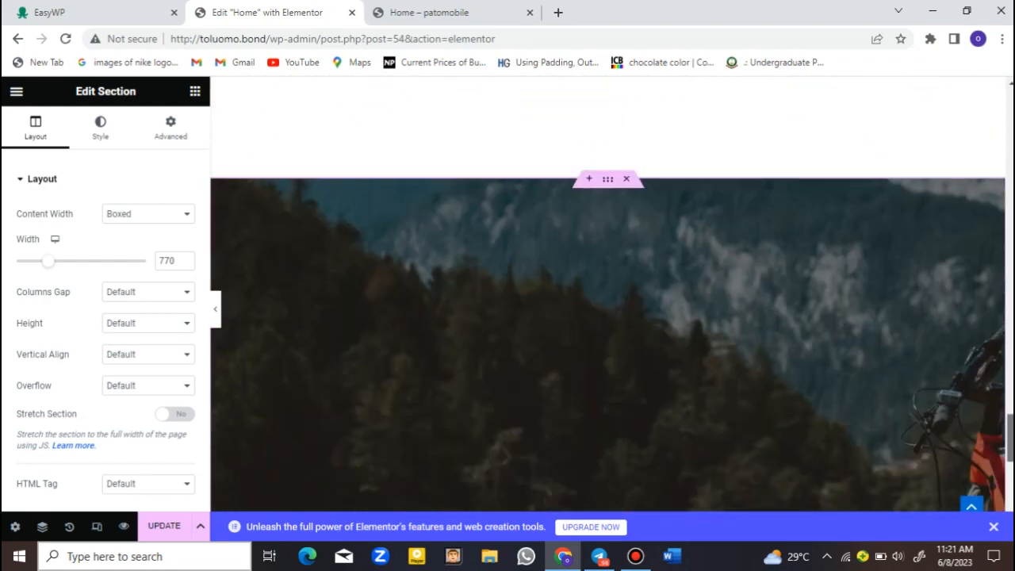
Add a Heading widget between the hero image and the row of bike adjustment services
{"action": "scroll", "coordinate": [999, 287], "scroll_direction": "up", "scroll_amount": 15}
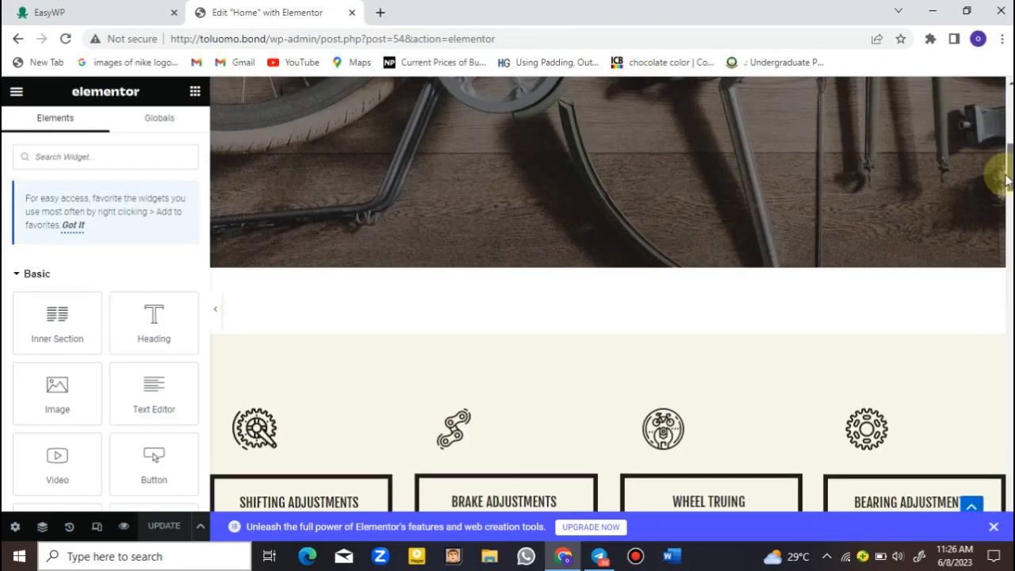
{"action": "scroll", "coordinate": [998, 166], "scroll_direction": "up", "scroll_amount": 10}
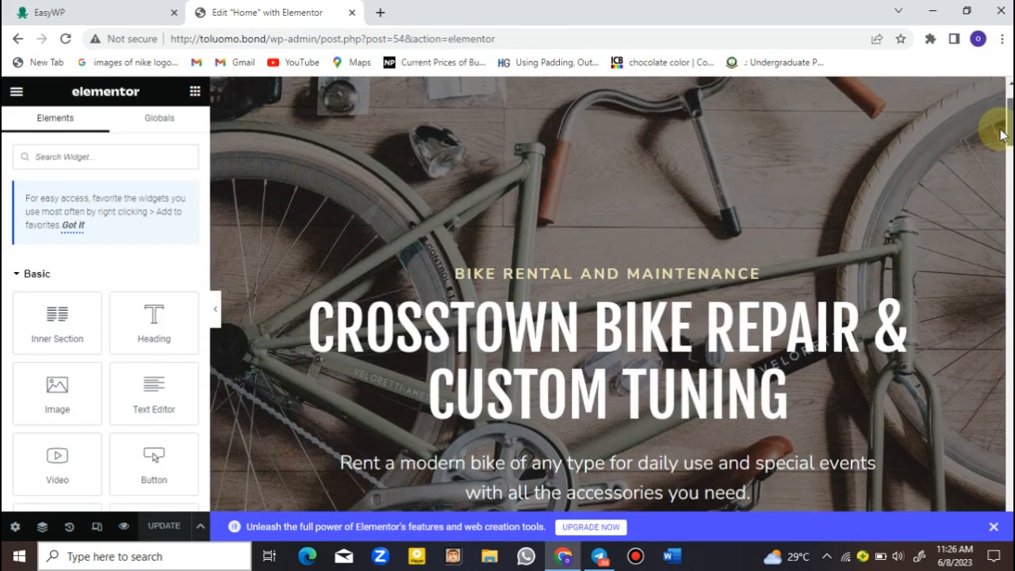
{"action": "scroll", "coordinate": [1000, 146], "scroll_direction": "down", "scroll_amount": 10}
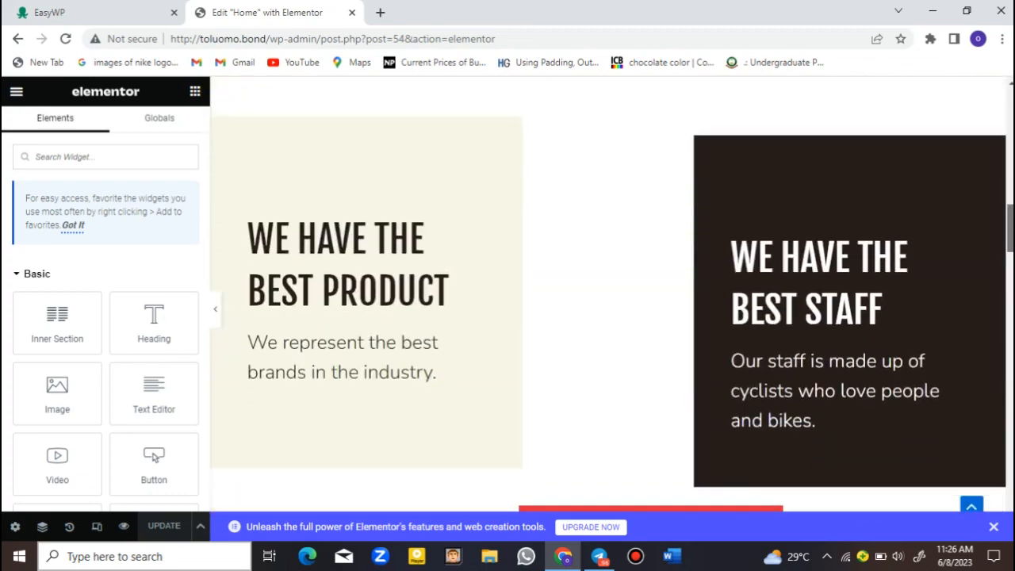
{"action": "scroll", "coordinate": [999, 185], "scroll_direction": "up", "scroll_amount": 5}
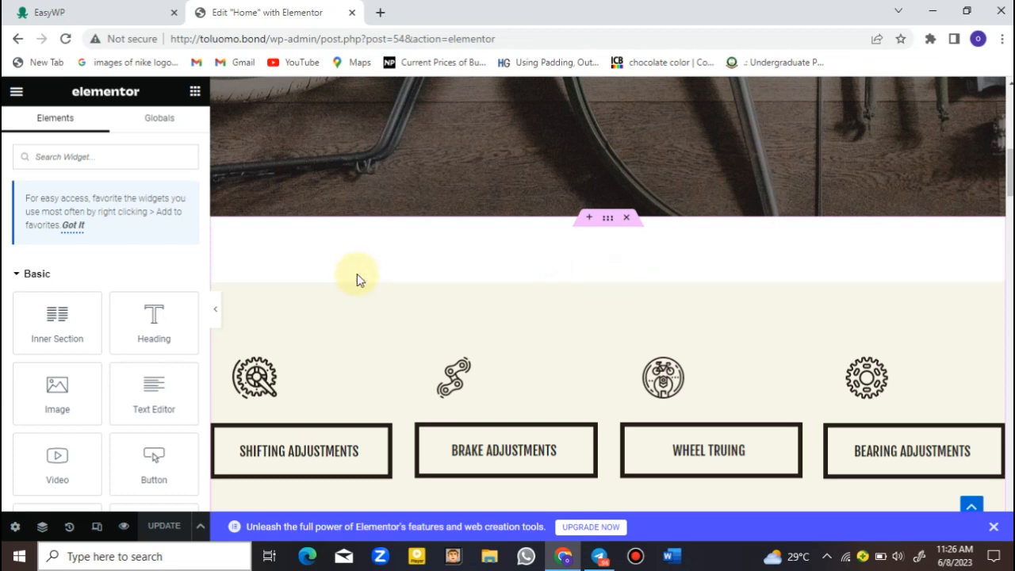
{"action": "left_click_drag", "start_coordinate": [151, 321], "coordinate": [609, 310]}
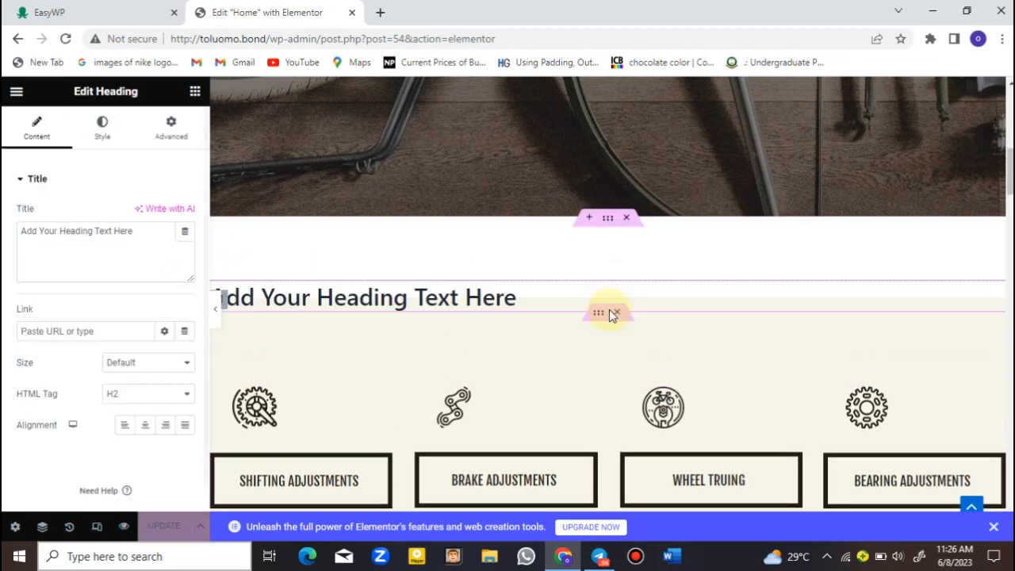
Replace the new heading's text with "SERVICES", centre-align it and update the page
{"action": "left_click", "coordinate": [534, 296]}
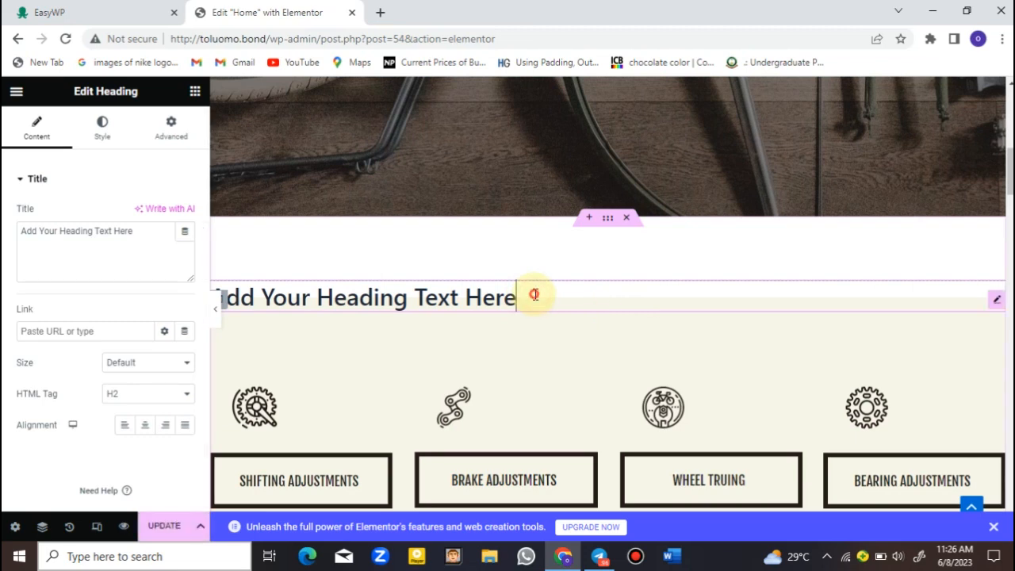
{"action": "key", "text": "BackSpace"}
{"action": "key", "text": "BackSpace"}
{"action": "key", "text": "BackSpace"}
{"action": "key", "text": "BackSpace"}
{"action": "key", "text": "BackSpace"}
{"action": "key", "text": "BackSpace"}
{"action": "key", "text": "BackSpace"}
{"action": "key", "text": "BackSpace"}
{"action": "key", "text": "BackSpace"}
{"action": "key", "text": "BackSpace"}
{"action": "key", "text": "BackSpace"}
{"action": "key", "text": "BackSpace"}
{"action": "key", "text": "BackSpace"}
{"action": "key", "text": "BackSpace"}
{"action": "key", "text": "BackSpace"}
{"action": "key", "text": "BackSpace"}
{"action": "key", "text": "BackSpace"}
{"action": "key", "text": "BackSpace"}
{"action": "key", "text": "BackSpace"}
{"action": "key", "text": "BackSpace"}
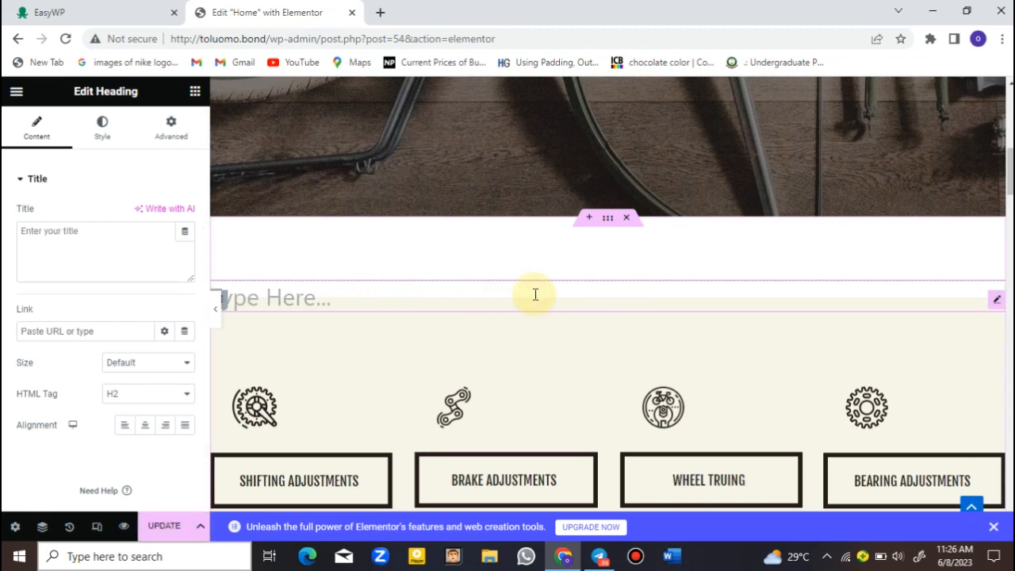
{"action": "type", "text": "SER"}
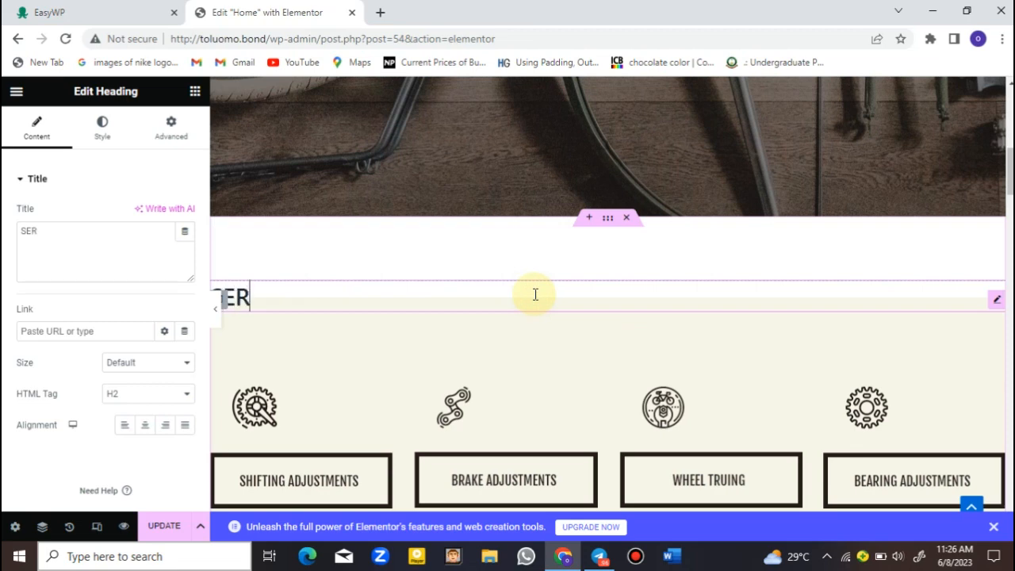
{"action": "type", "text": "VICES"}
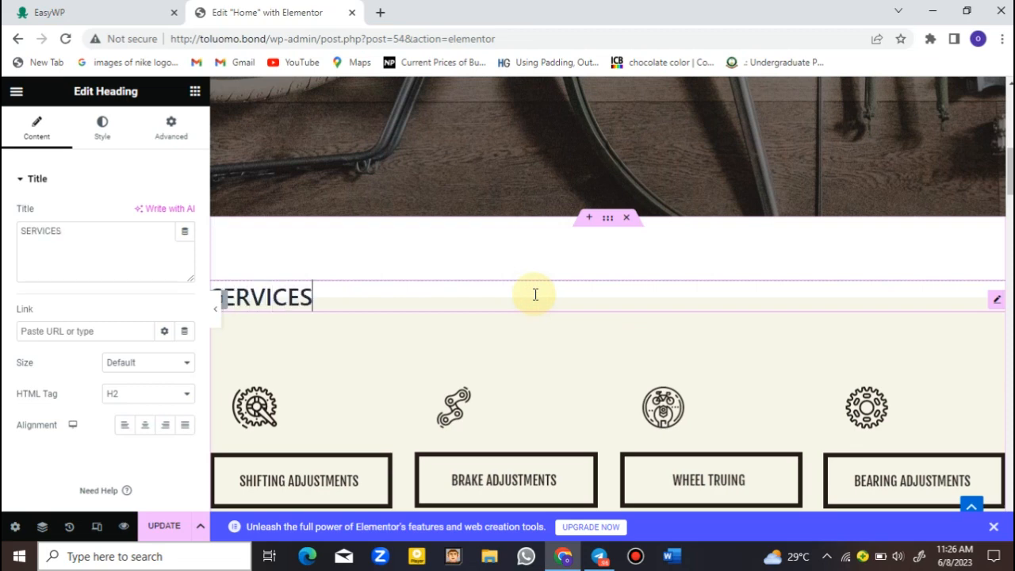
{"action": "left_click", "coordinate": [149, 426]}
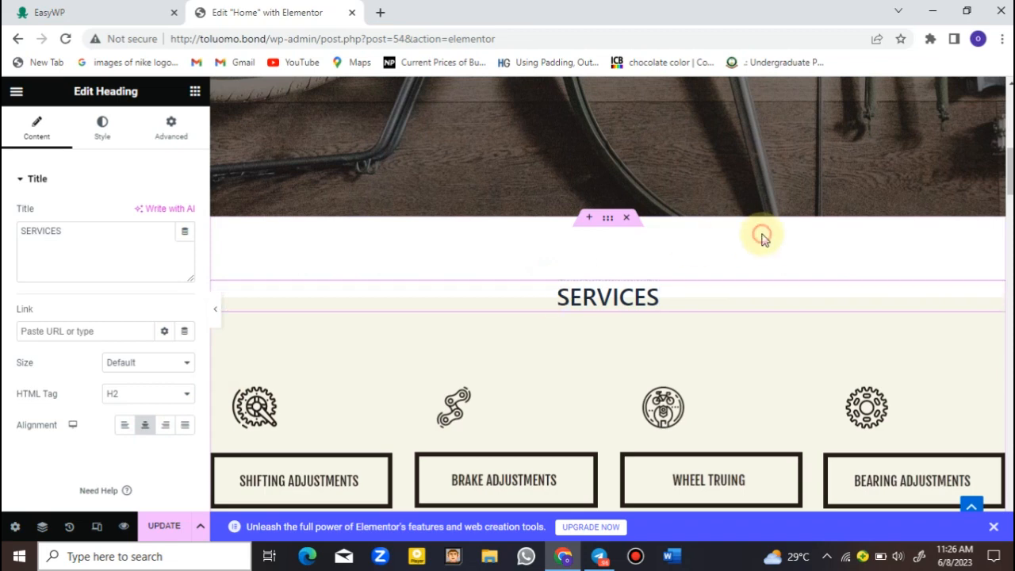
{"action": "left_click", "coordinate": [163, 527]}
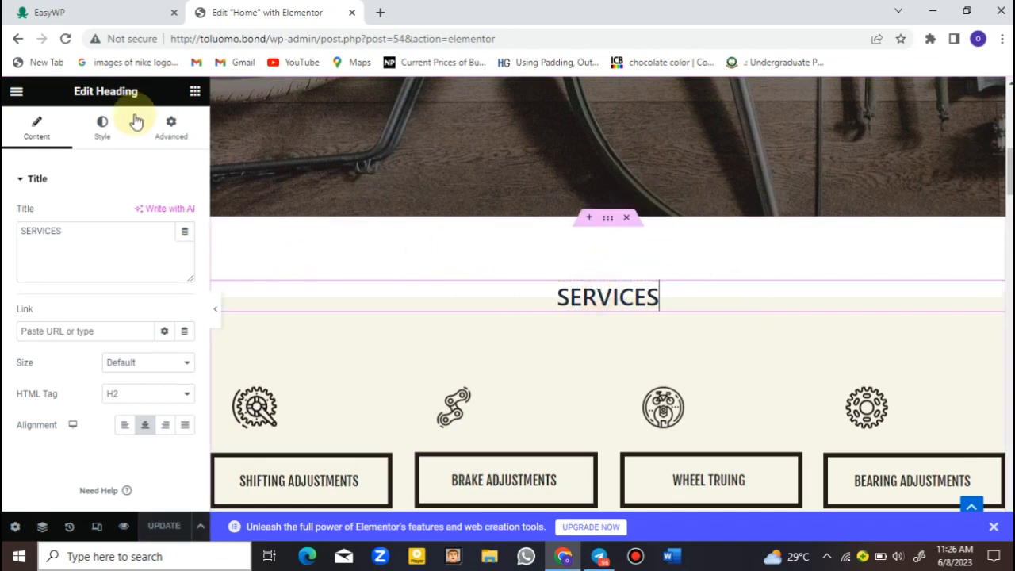
Set the CSS ID of the SERVICES heading to "SERVICES" and update the page
{"action": "double_click", "coordinate": [607, 296]}
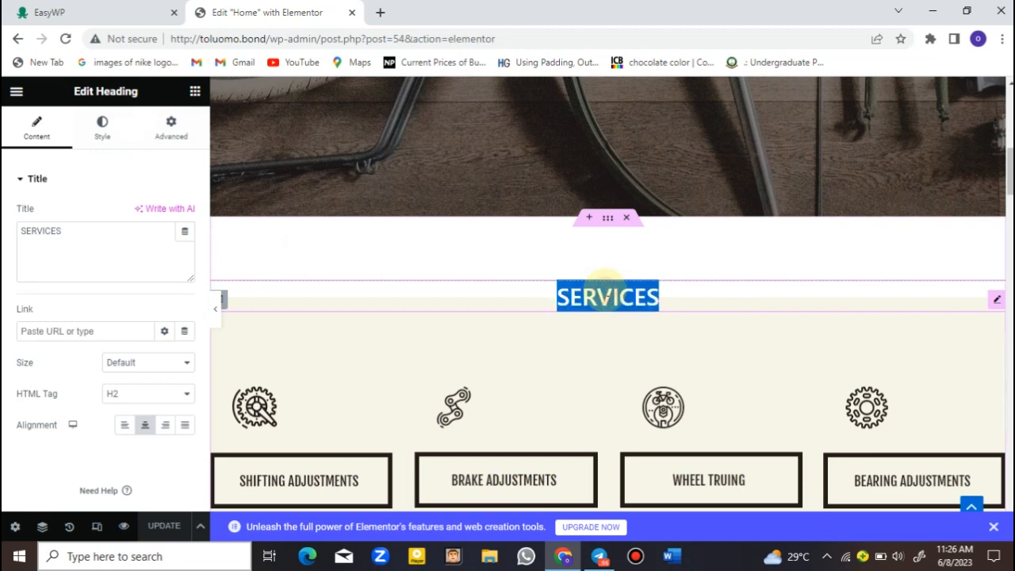
{"action": "left_click", "coordinate": [169, 123]}
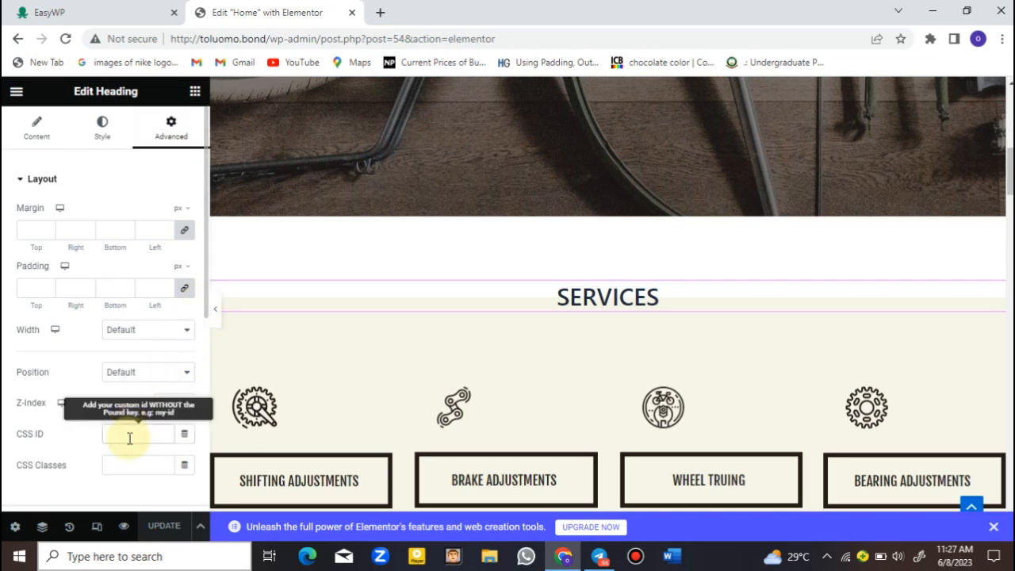
{"action": "type", "text": "SERVICES"}
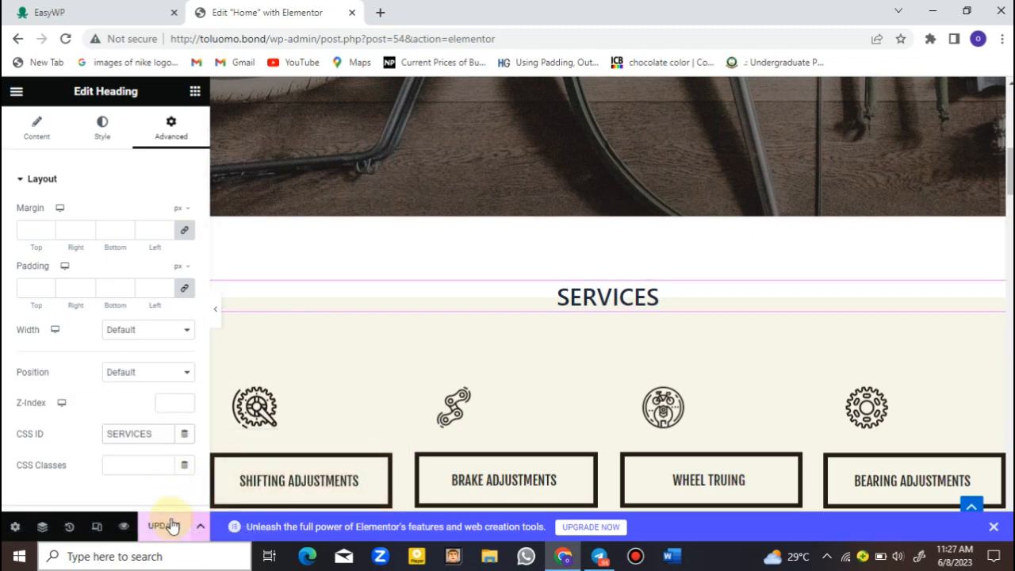
{"action": "left_click", "coordinate": [166, 525]}
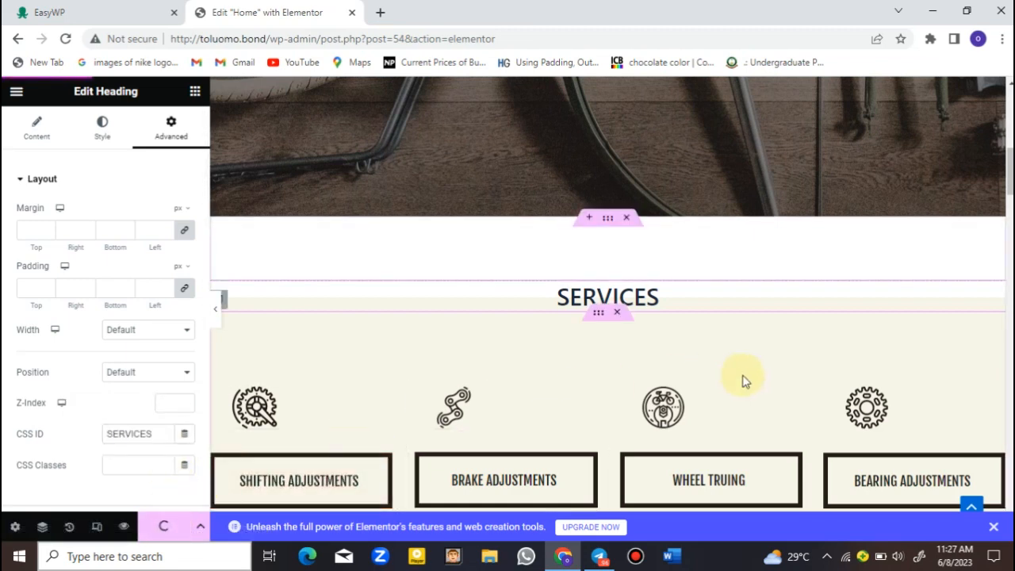
Set the CSS ID of the "Estimates Are Always Free" heading to "ESTIMATES" and update the page
{"action": "left_click_drag", "start_coordinate": [1008, 163], "coordinate": [1009, 301]}
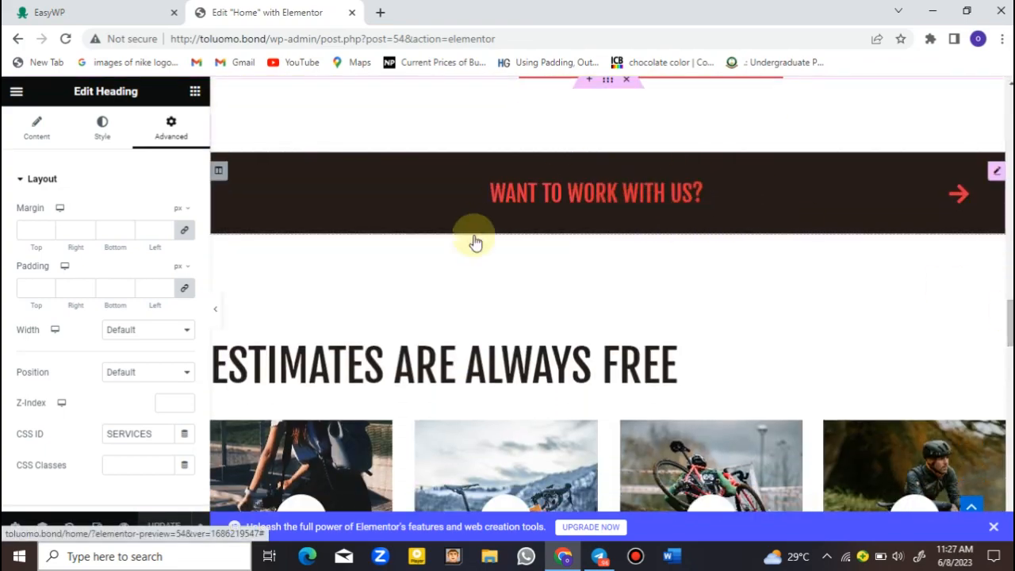
{"action": "left_click", "coordinate": [718, 369]}
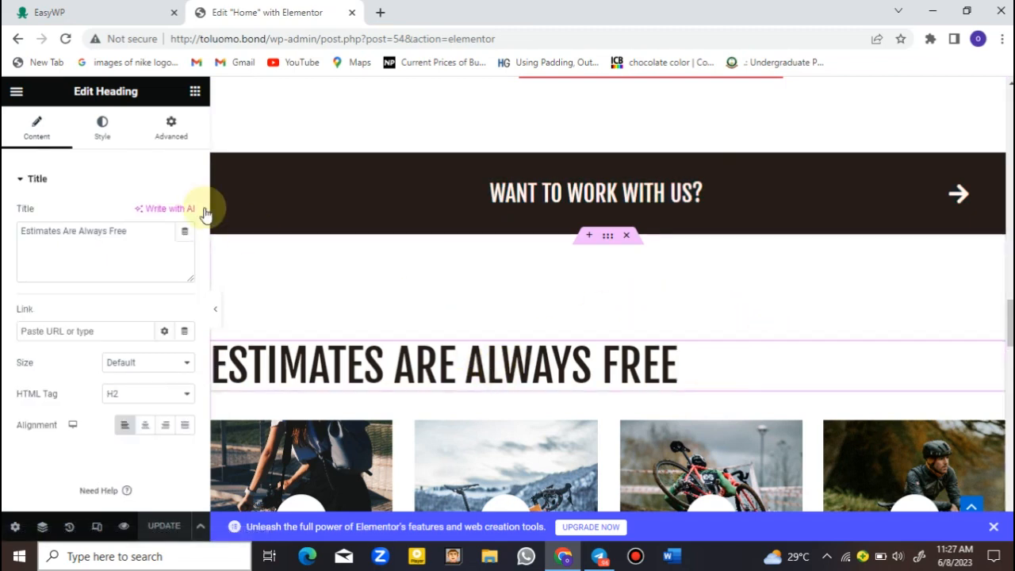
{"action": "left_click", "coordinate": [195, 93]}
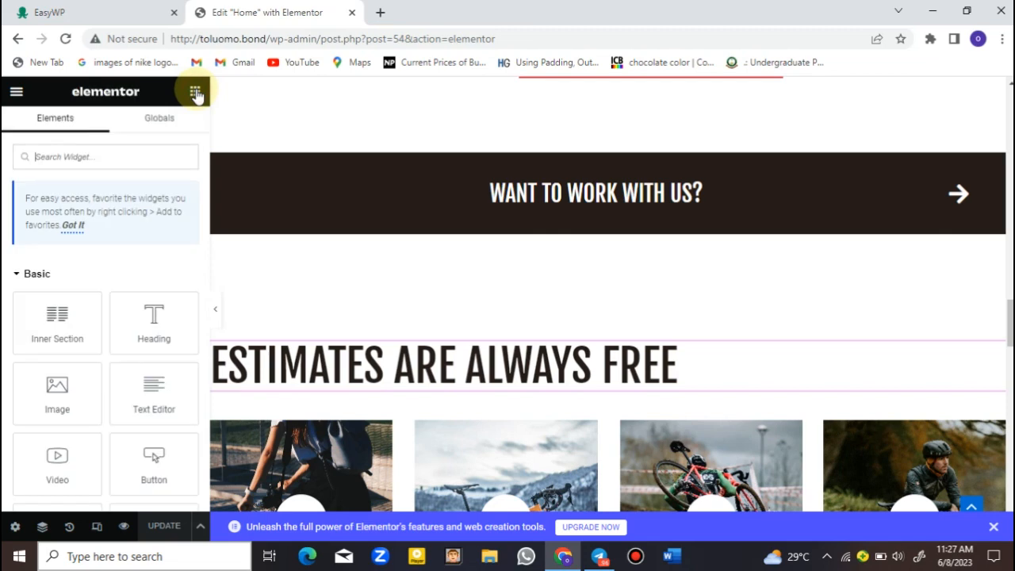
{"action": "left_click", "coordinate": [531, 365]}
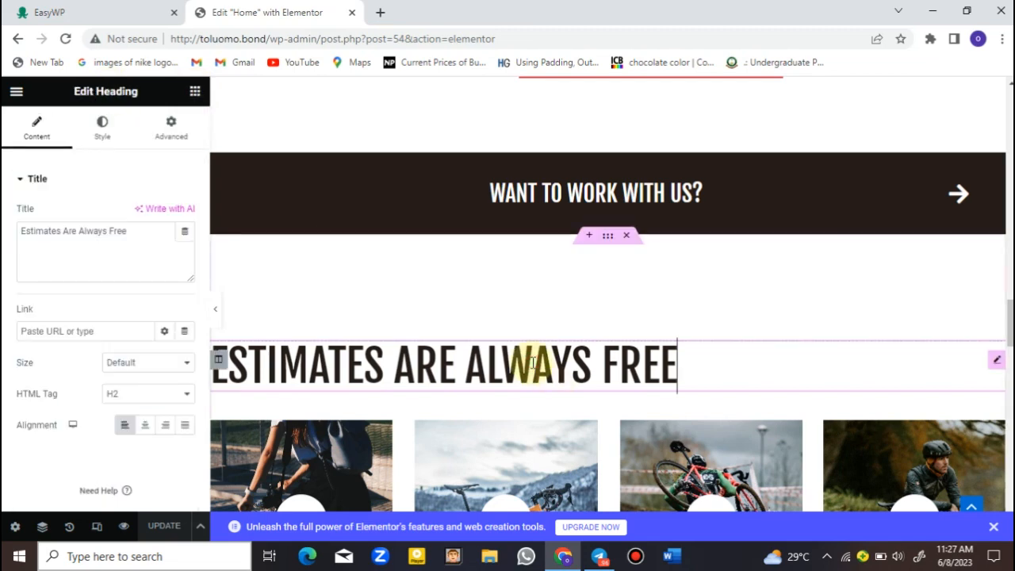
{"action": "left_click", "coordinate": [172, 130]}
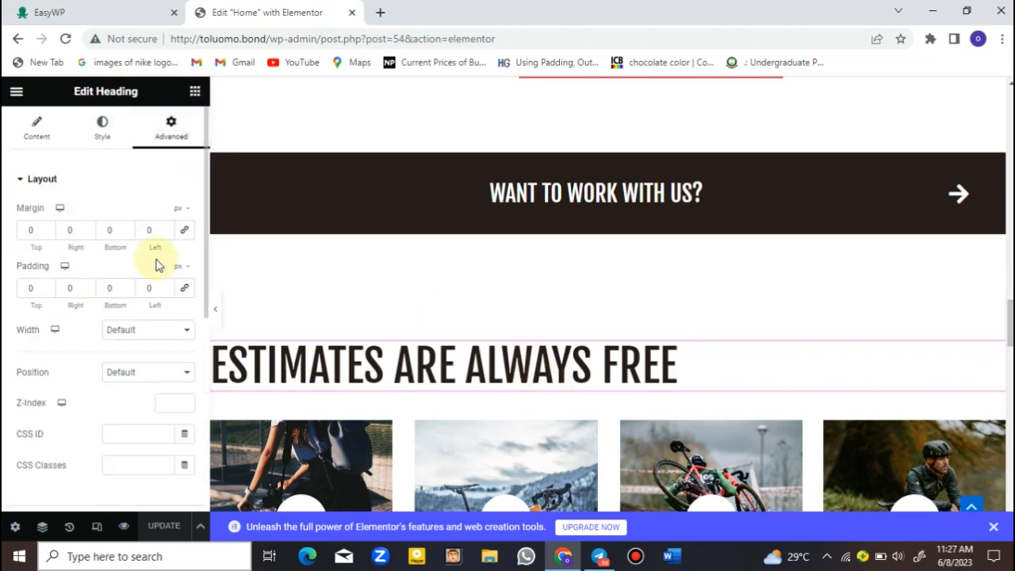
{"action": "left_click", "coordinate": [124, 433]}
{"action": "type", "text": "ESTIMATES"}
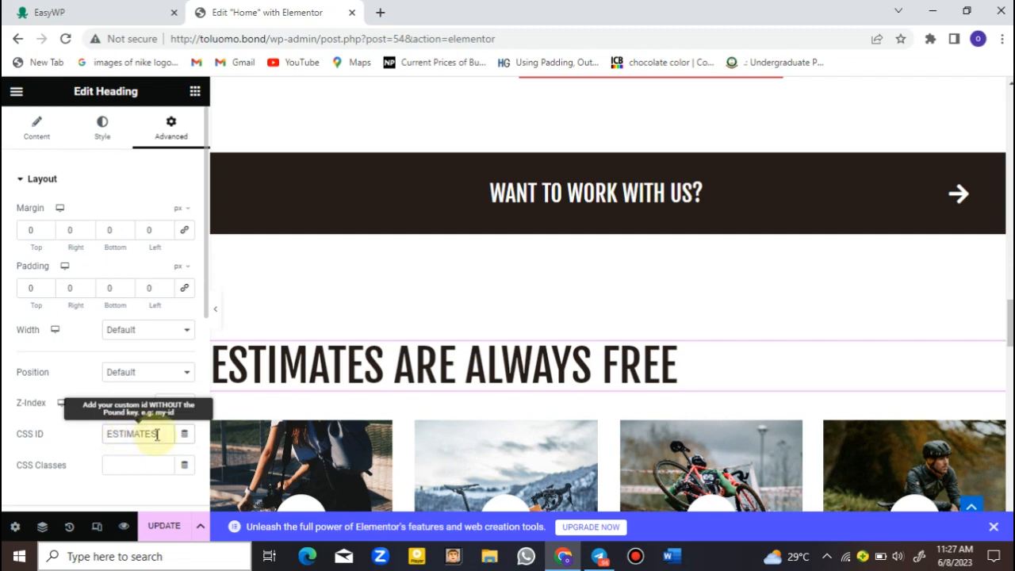
{"action": "left_click", "coordinate": [156, 528]}
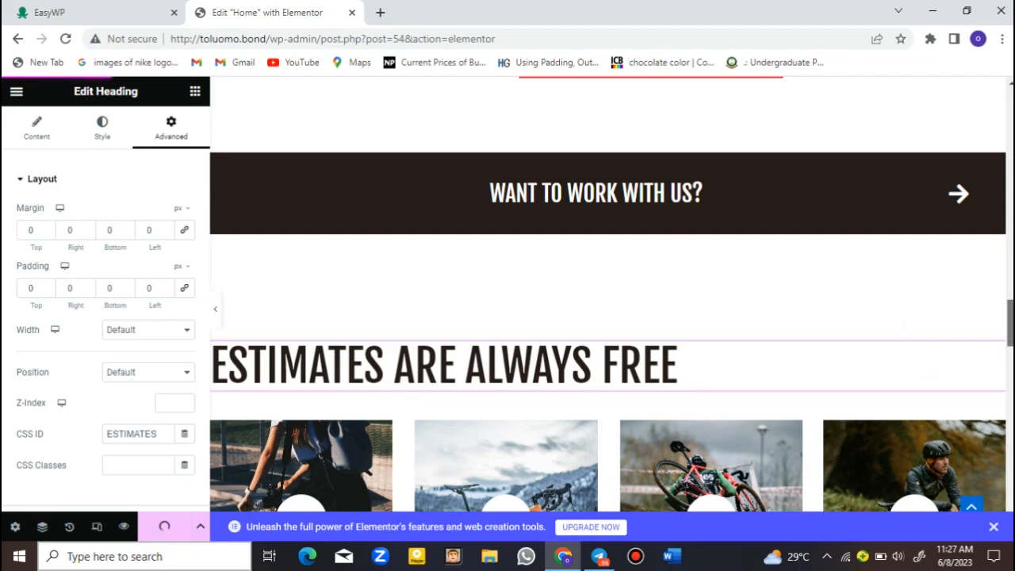
Set the CSS ID of the "How It Works" heading to "HOWITWORKS" and update the page
{"action": "scroll", "coordinate": [611, 295], "scroll_direction": "down", "scroll_amount": 5}
{"action": "left_click_drag", "start_coordinate": [1011, 346], "coordinate": [1007, 374]}
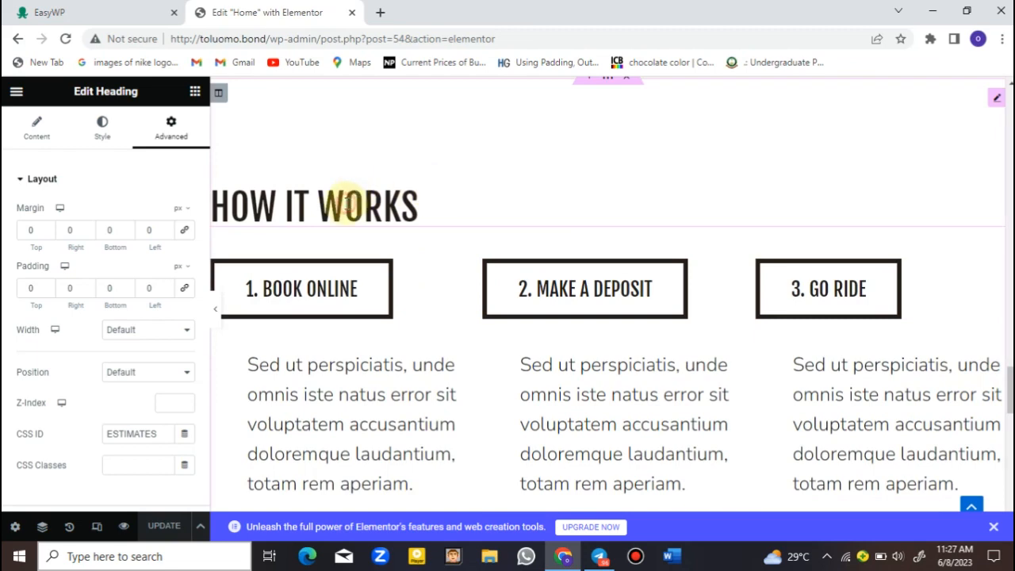
{"action": "left_click", "coordinate": [345, 204]}
{"action": "left_click", "coordinate": [170, 126]}
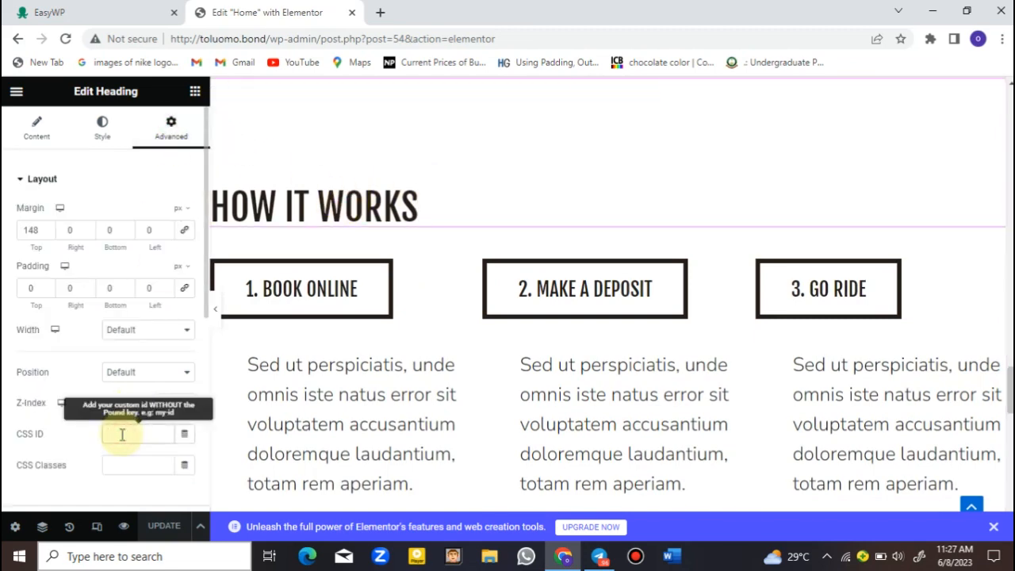
{"action": "type", "text": "HOWITWORKS"}
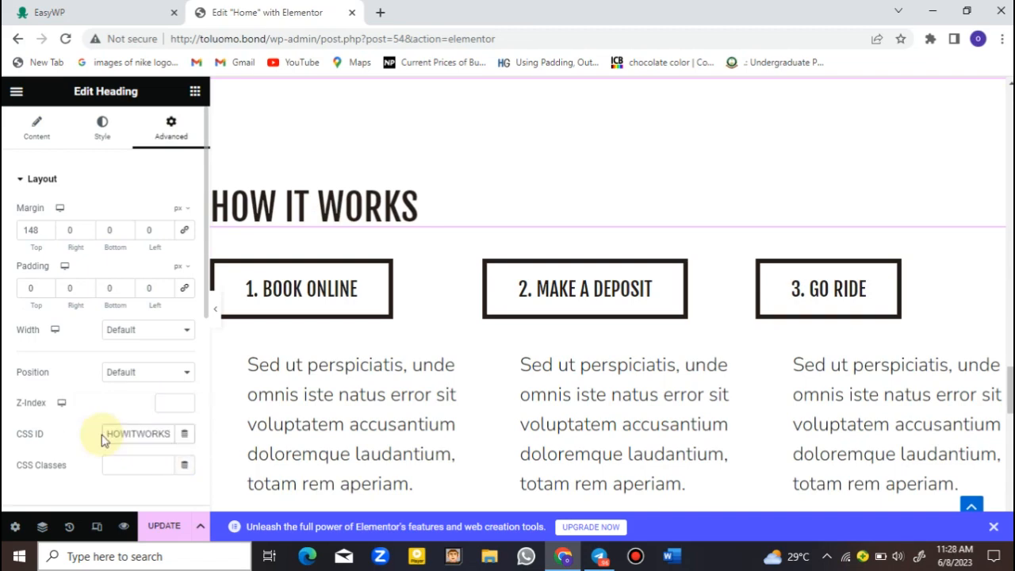
{"action": "left_click", "coordinate": [168, 529]}
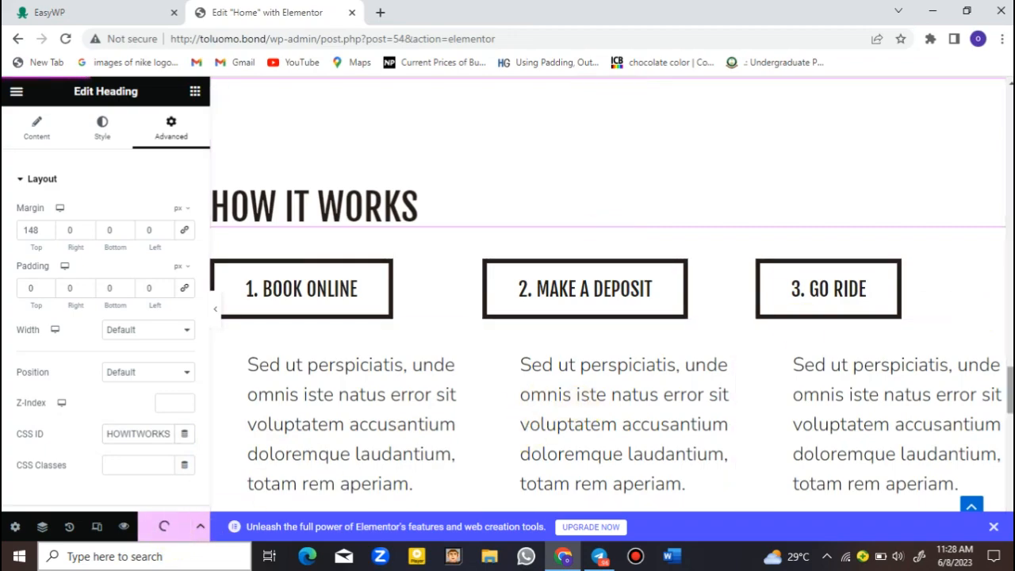
Exit the page editor and return to the WordPress dashboard
{"action": "scroll", "coordinate": [607, 293], "scroll_direction": "down", "scroll_amount": 10}
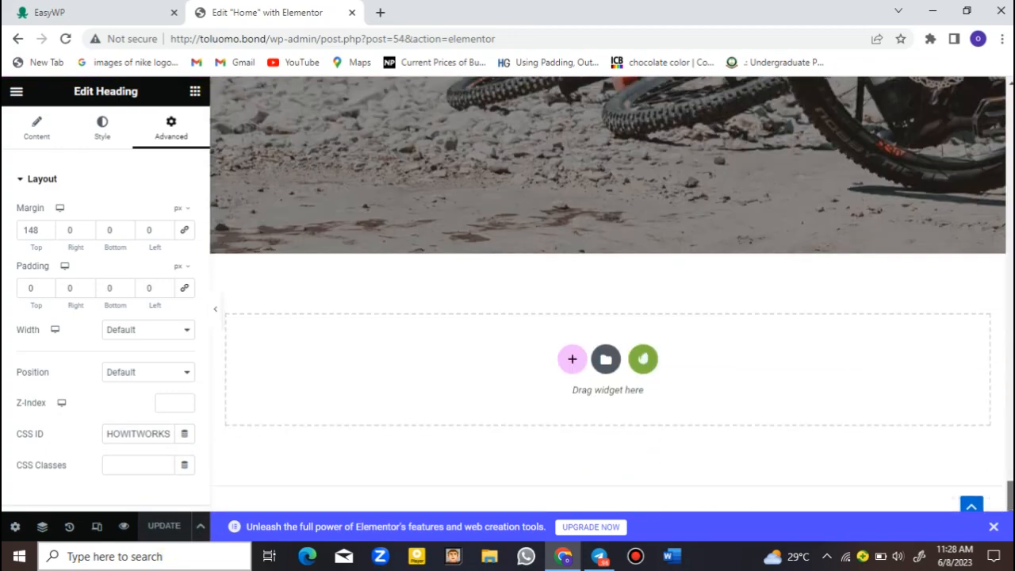
{"action": "scroll", "coordinate": [607, 293], "scroll_direction": "up", "scroll_amount": 10}
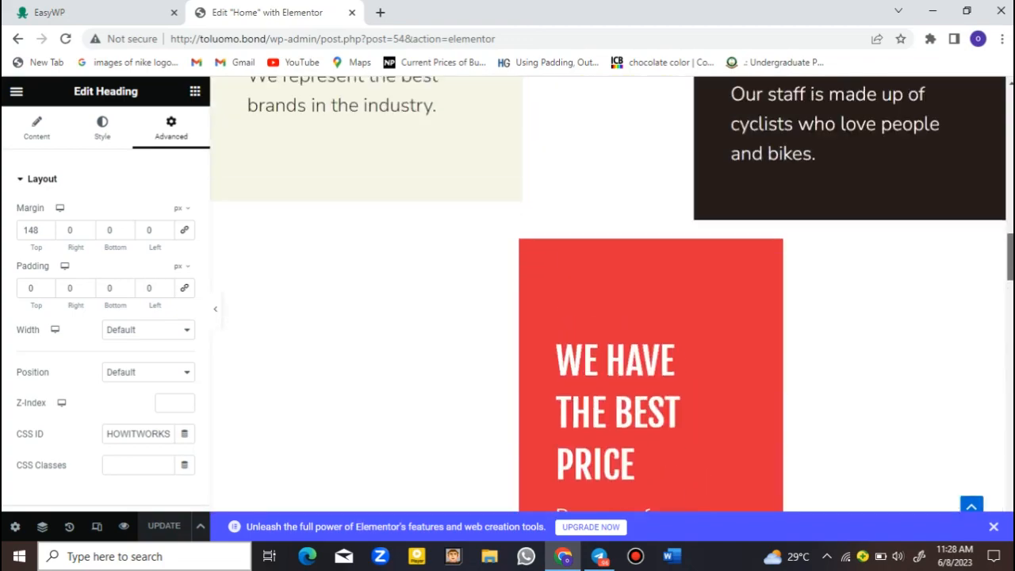
{"action": "left_click_drag", "start_coordinate": [1010, 252], "coordinate": [1007, 91]}
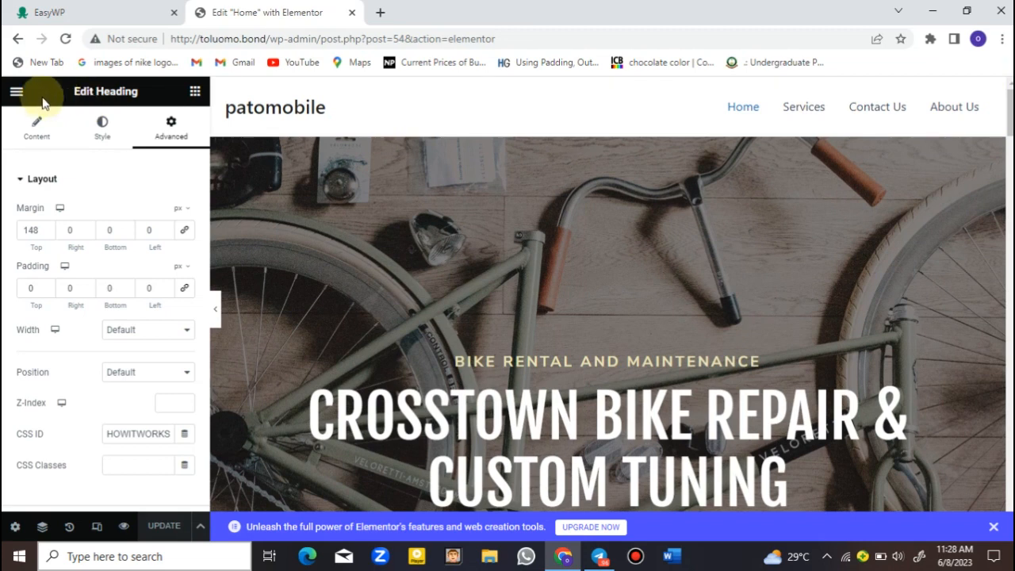
{"action": "left_click", "coordinate": [16, 92]}
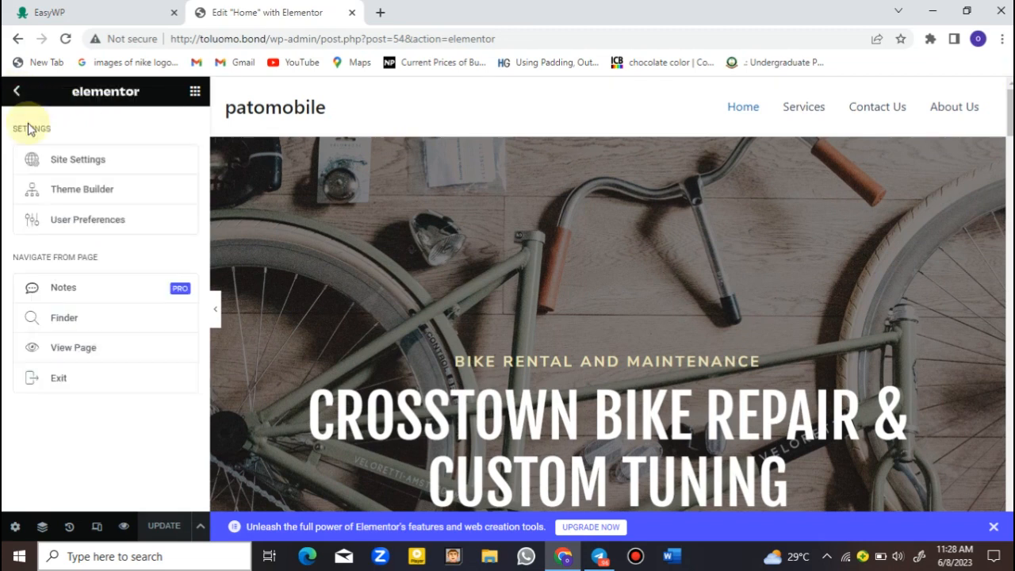
{"action": "left_click", "coordinate": [87, 384]}
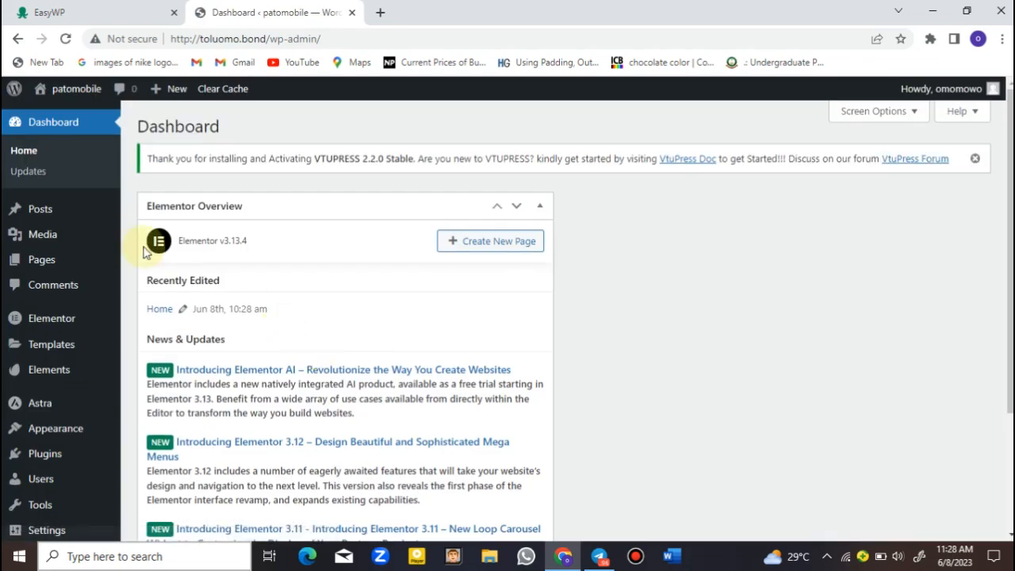
Go to the site's menu management and create a new menu named "MENU 2"
{"action": "mouse_move", "coordinate": [68, 436]}
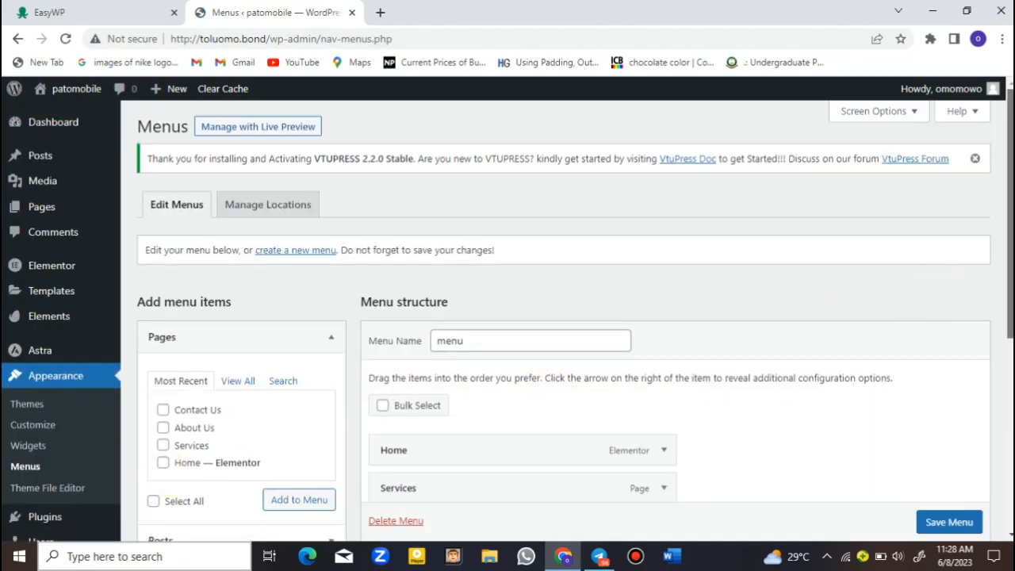
{"action": "scroll", "coordinate": [362, 178], "scroll_direction": "down", "scroll_amount": 2}
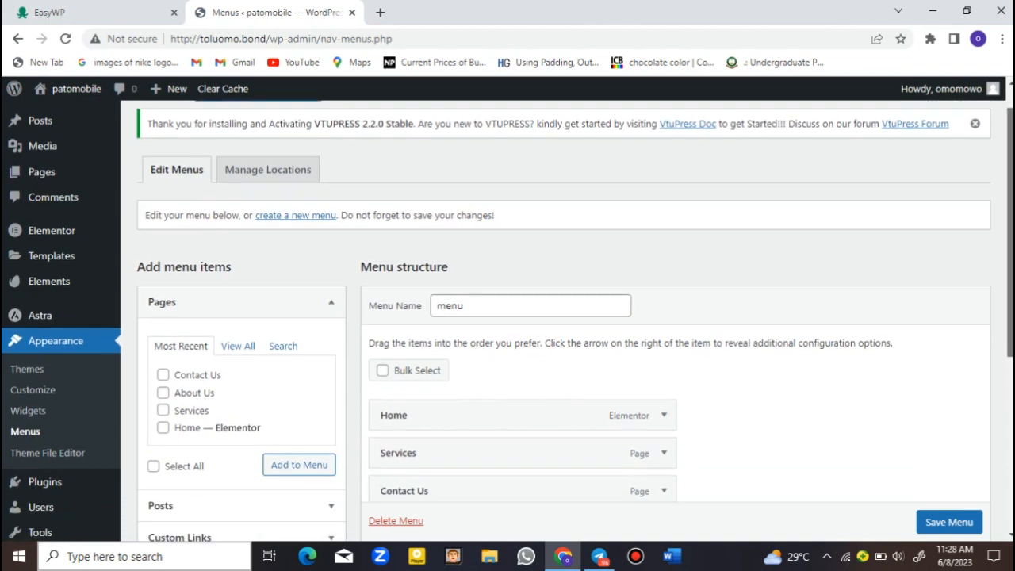
{"action": "left_click", "coordinate": [290, 188]}
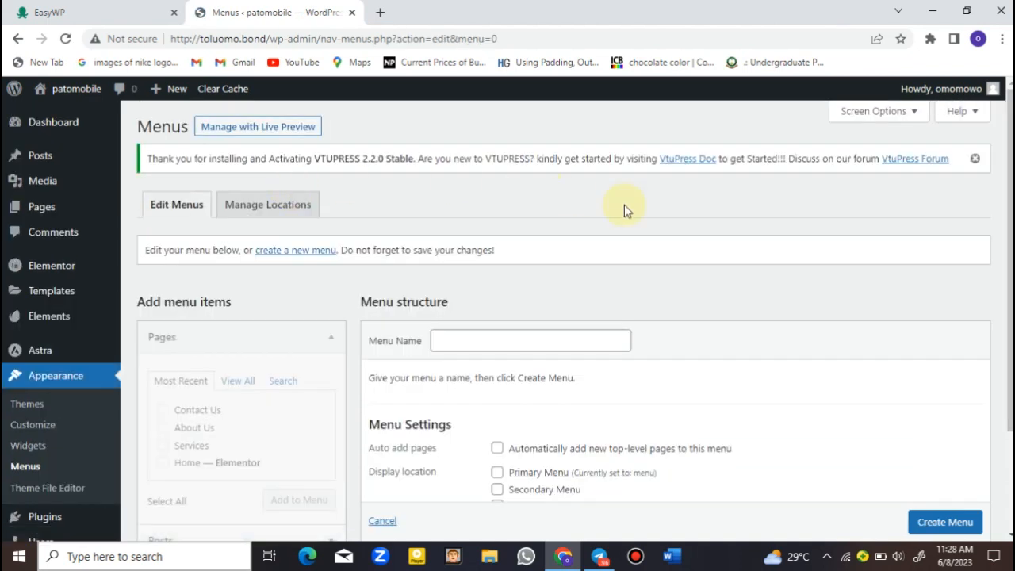
{"action": "left_click", "coordinate": [524, 339]}
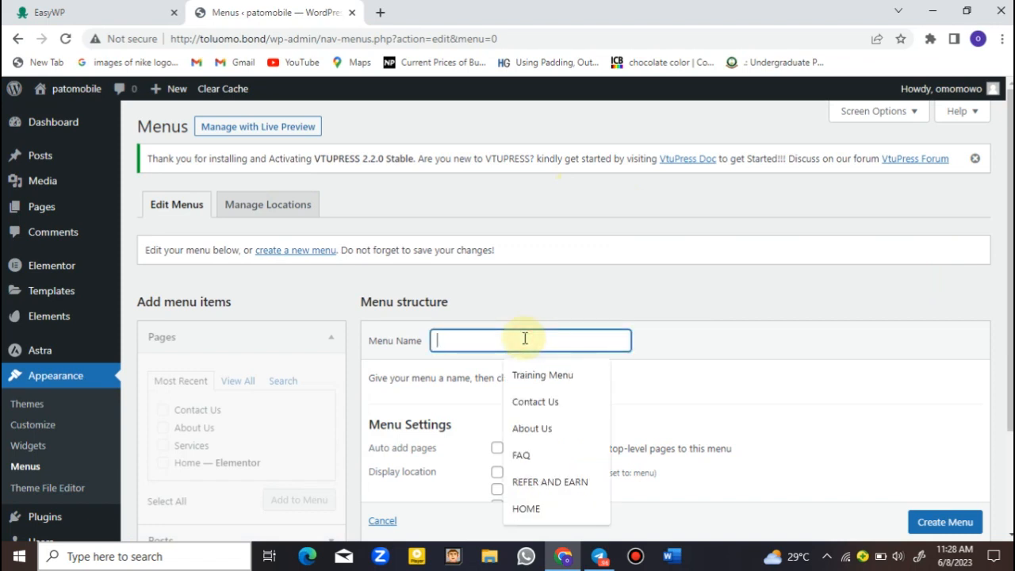
{"action": "type", "text": "C"}
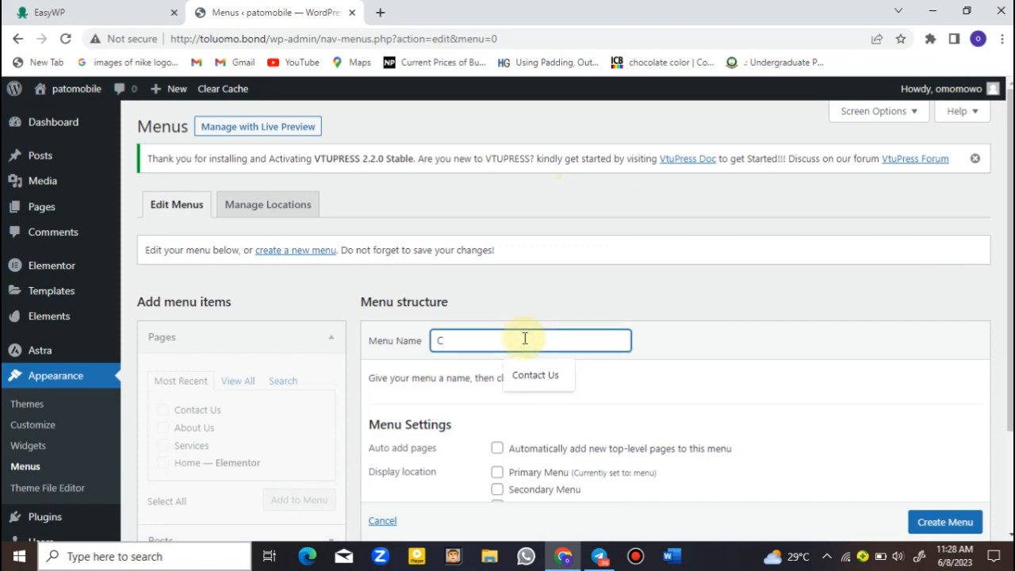
{"action": "key", "text": "BackSpace"}
{"action": "type", "text": "M"}
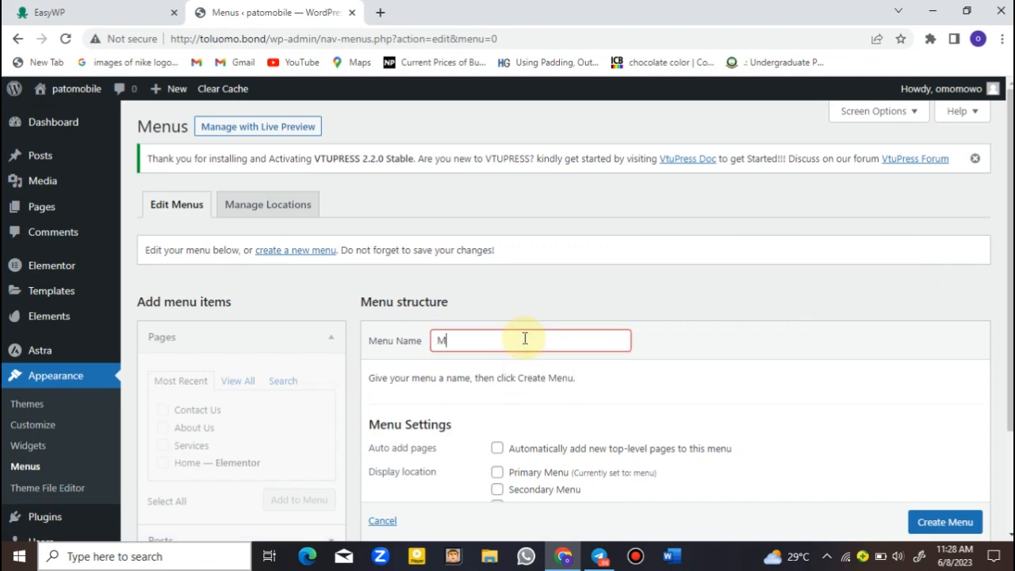
{"action": "type", "text": "ENU 2"}
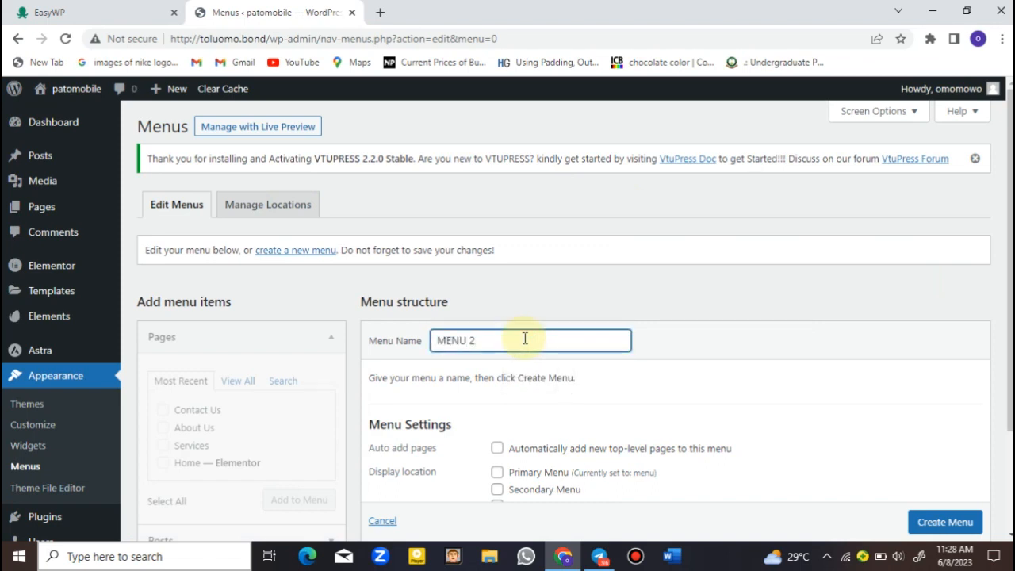
{"action": "key", "text": "Return"}
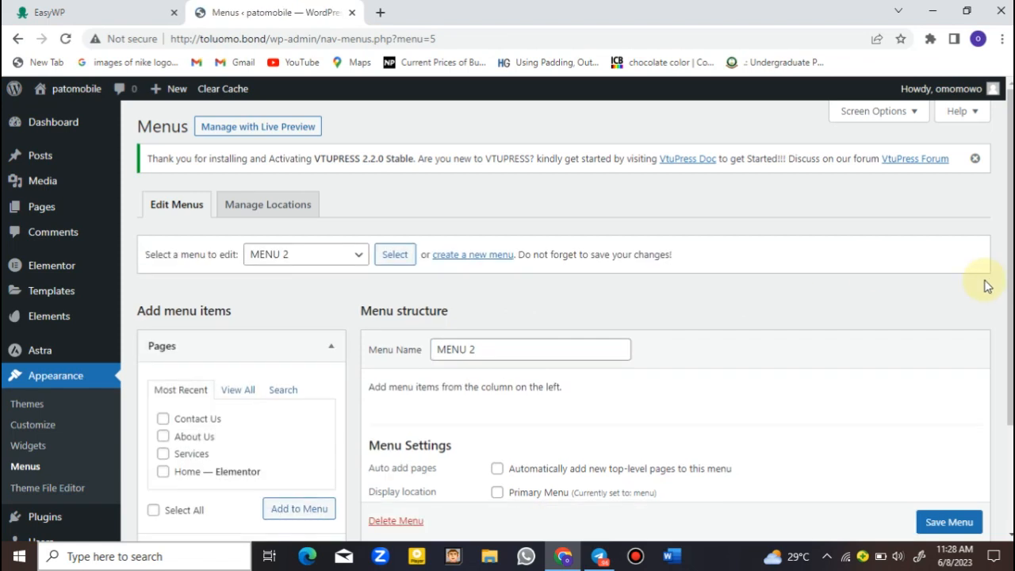
Assign MENU 2 to the Primary Menu display location and save the menu
{"action": "scroll", "coordinate": [979, 408], "scroll_direction": "down", "scroll_amount": 2}
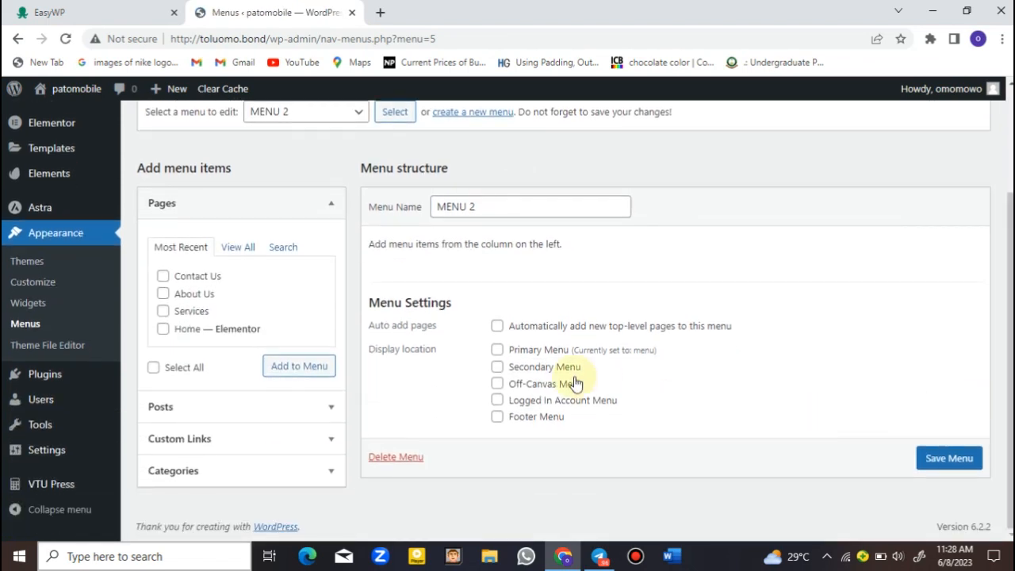
{"action": "left_click", "coordinate": [496, 351]}
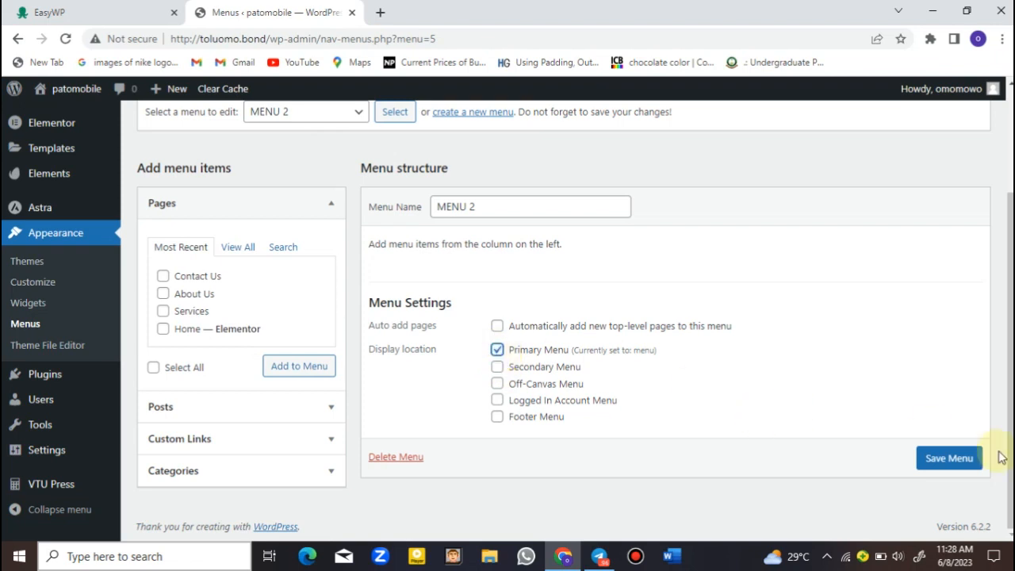
{"action": "left_click", "coordinate": [945, 459]}
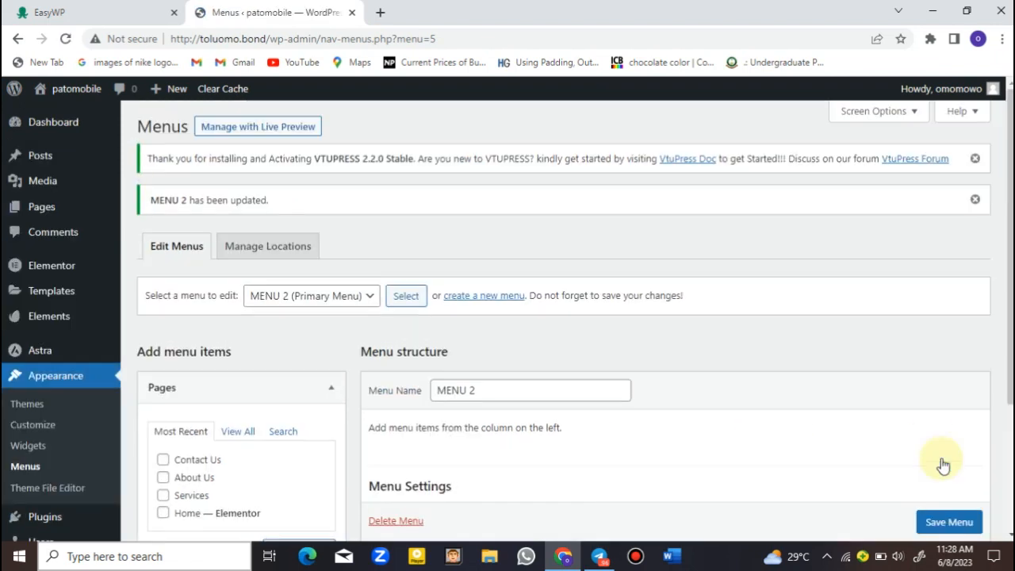
Add a custom link to MENU 2 with the URL "#SERVICES" and the link text "SERVICES"
{"action": "scroll", "coordinate": [1011, 422], "scroll_direction": "down", "scroll_amount": 3}
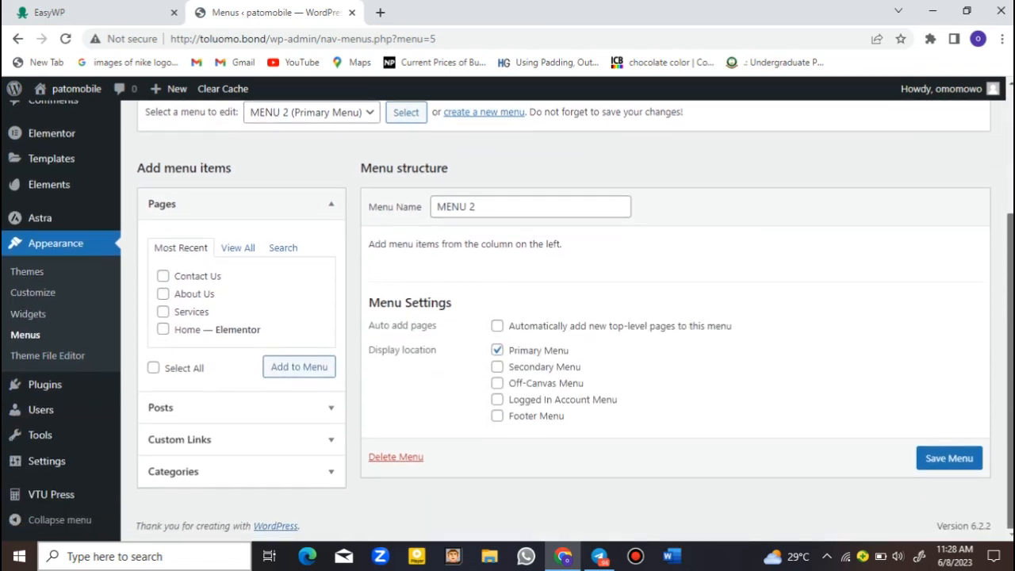
{"action": "left_click", "coordinate": [319, 439]}
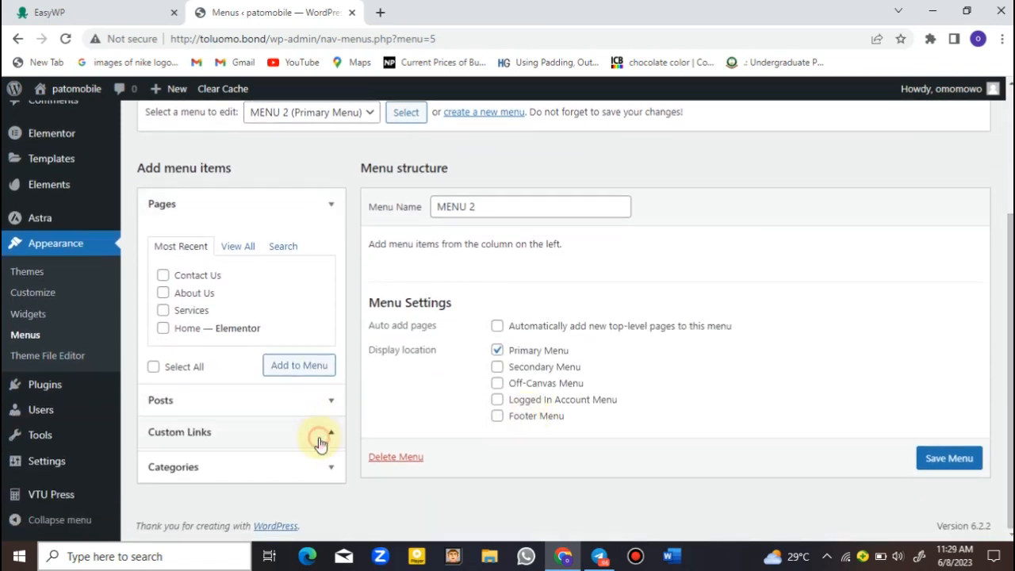
{"action": "left_click", "coordinate": [272, 317]}
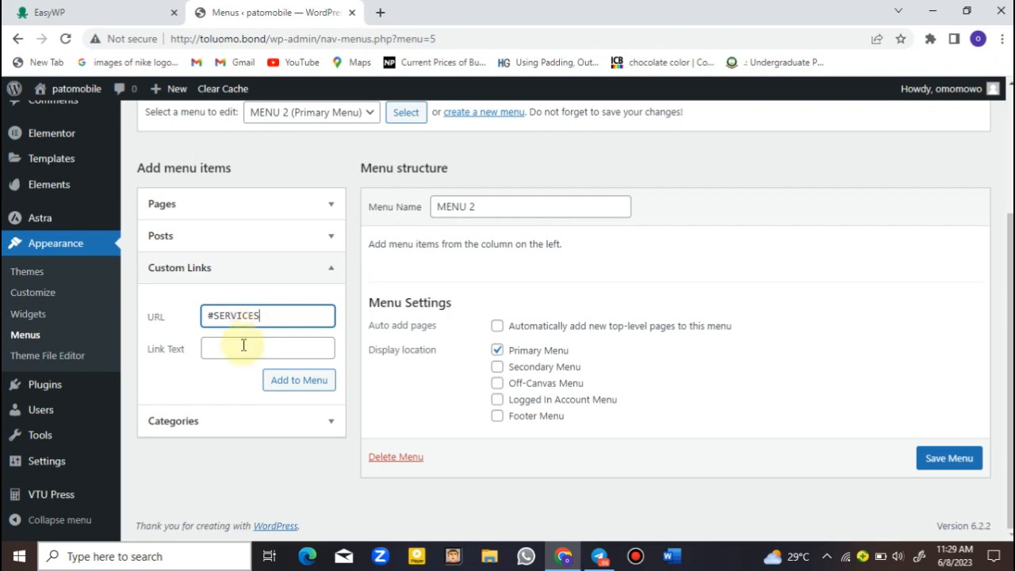
{"action": "left_click", "coordinate": [244, 345]}
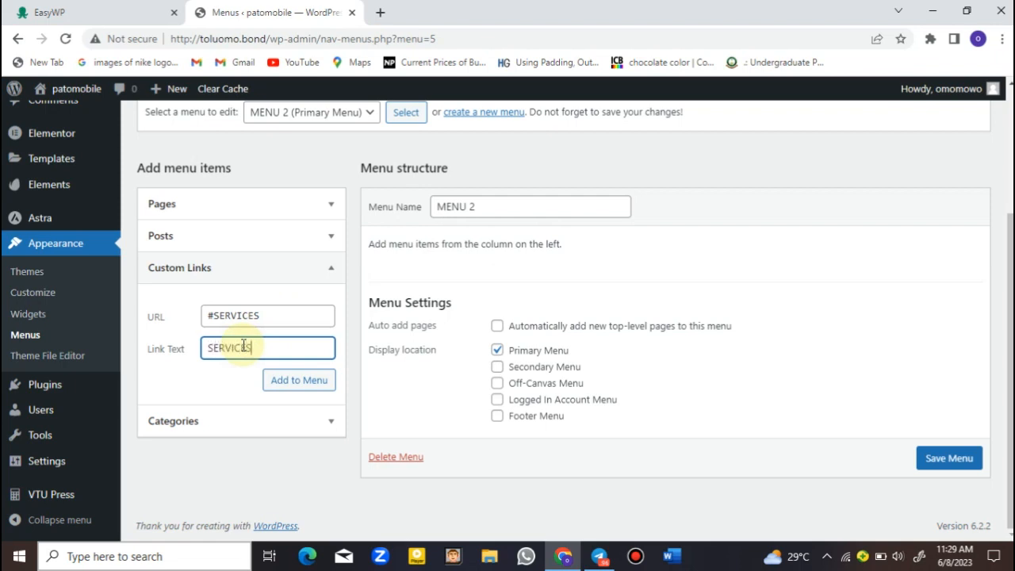
{"action": "left_click", "coordinate": [283, 381]}
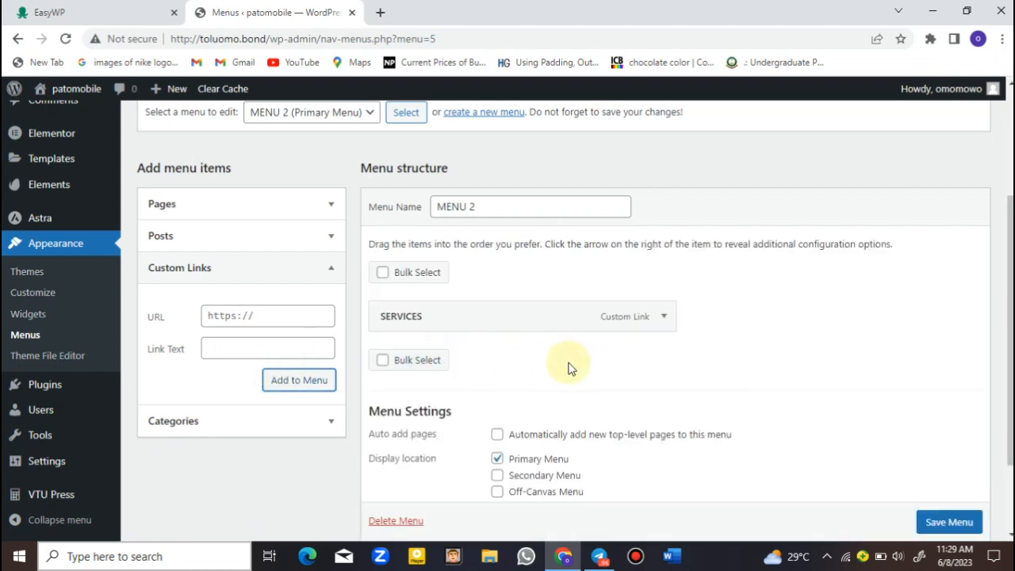
Add a custom link to MENU 2 with the URL "#ESTIMATES" and the link text "ESTIMATES"
{"action": "left_click", "coordinate": [297, 317]}
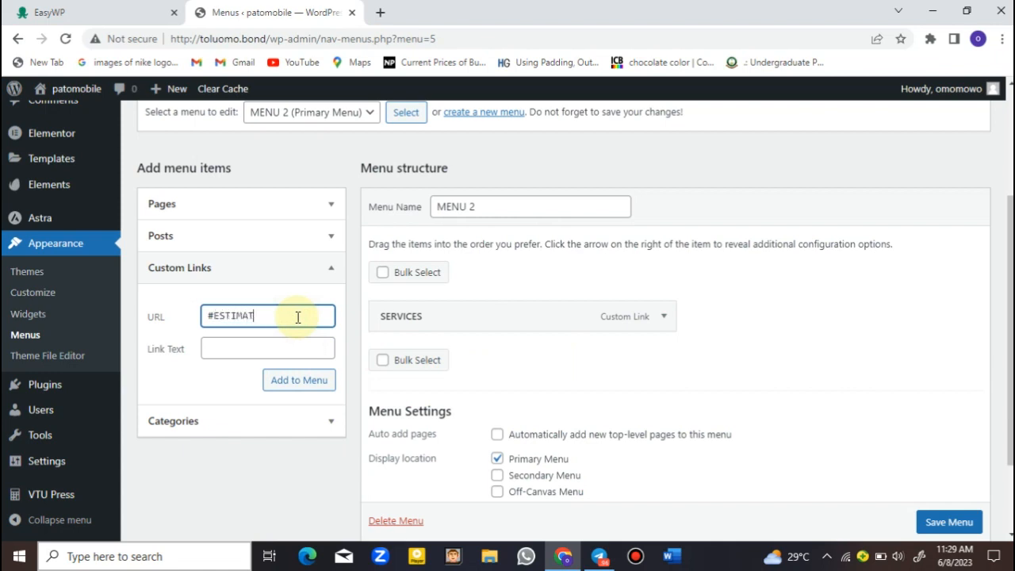
{"action": "left_click", "coordinate": [253, 349]}
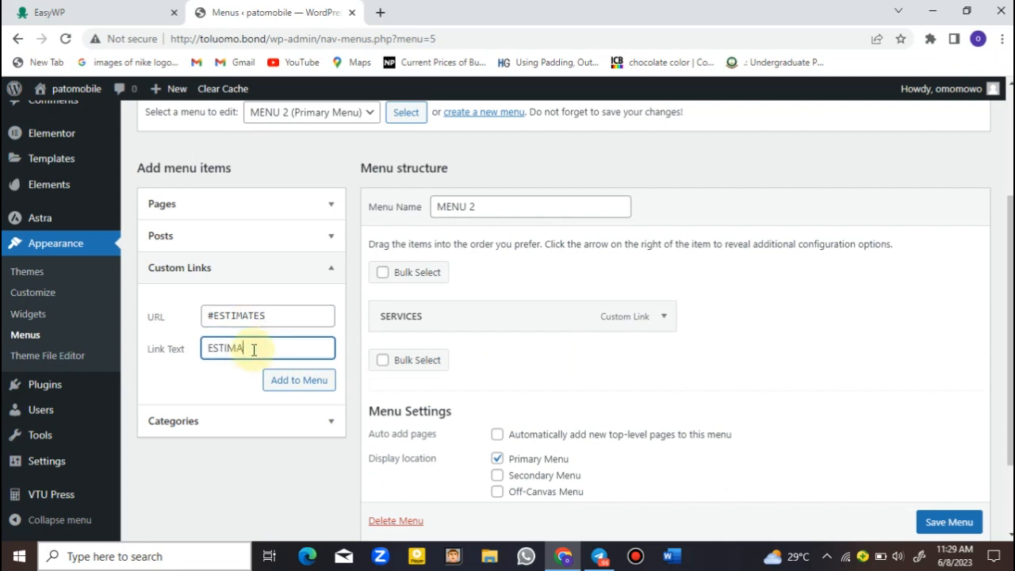
{"action": "left_click", "coordinate": [297, 382]}
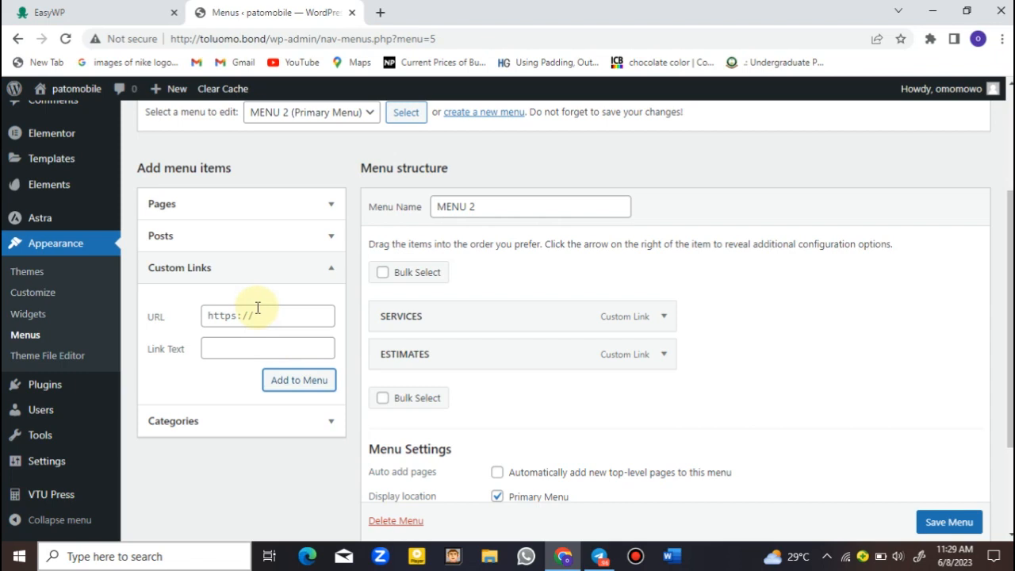
Add a custom link with the URL "#HOWITWOKS" and the link text "HOW IT WORKS", and save the menu
{"action": "left_click", "coordinate": [258, 310]}
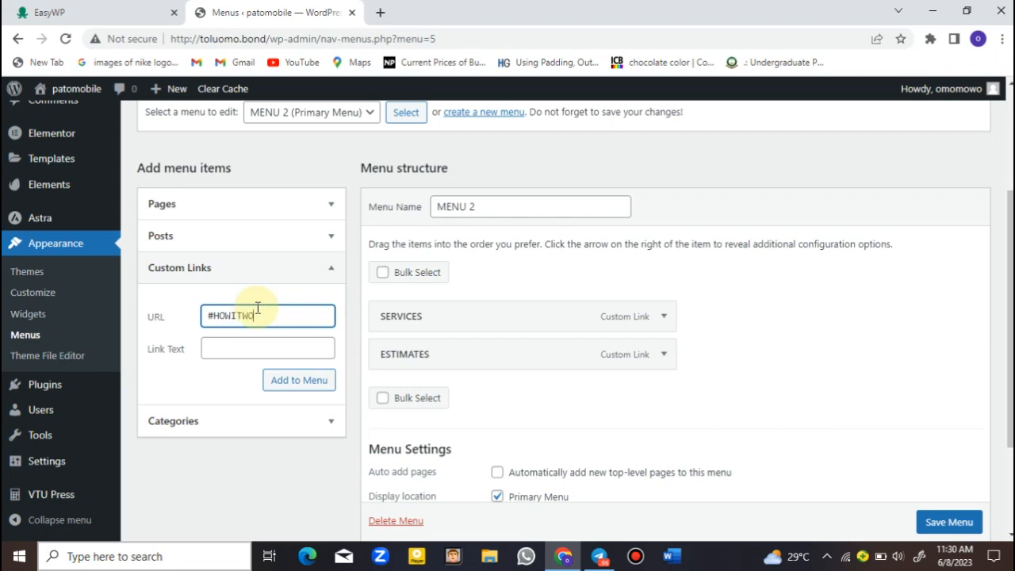
{"action": "left_click", "coordinate": [247, 352]}
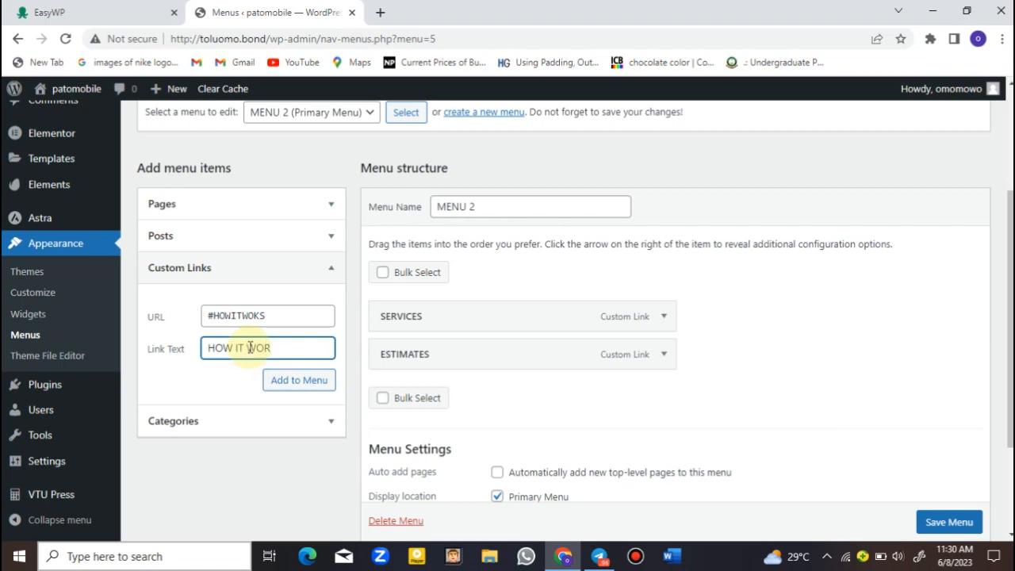
{"action": "left_click", "coordinate": [269, 379]}
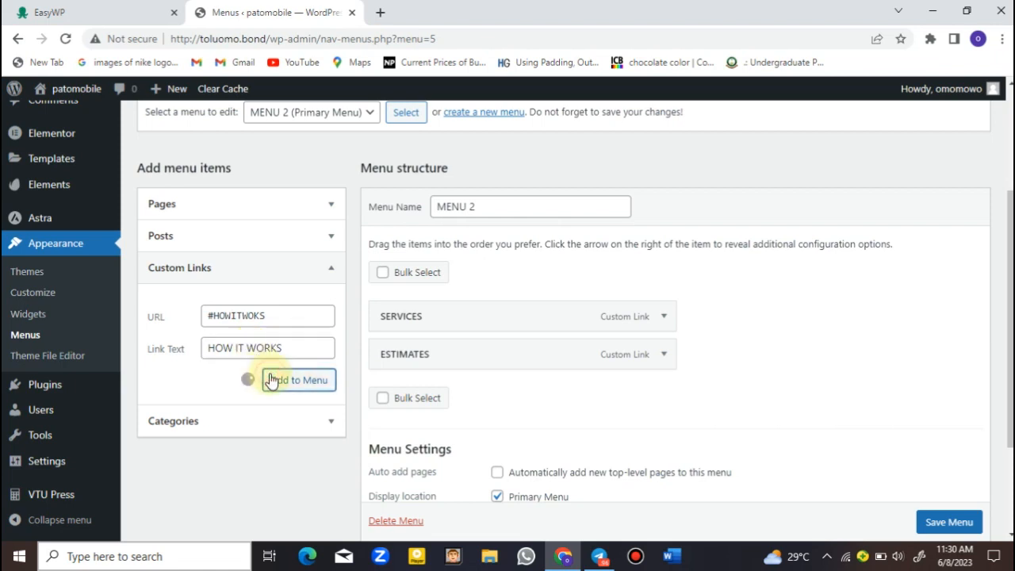
{"action": "left_click_drag", "start_coordinate": [1010, 341], "coordinate": [1010, 440]}
{"action": "left_click", "coordinate": [944, 458]}
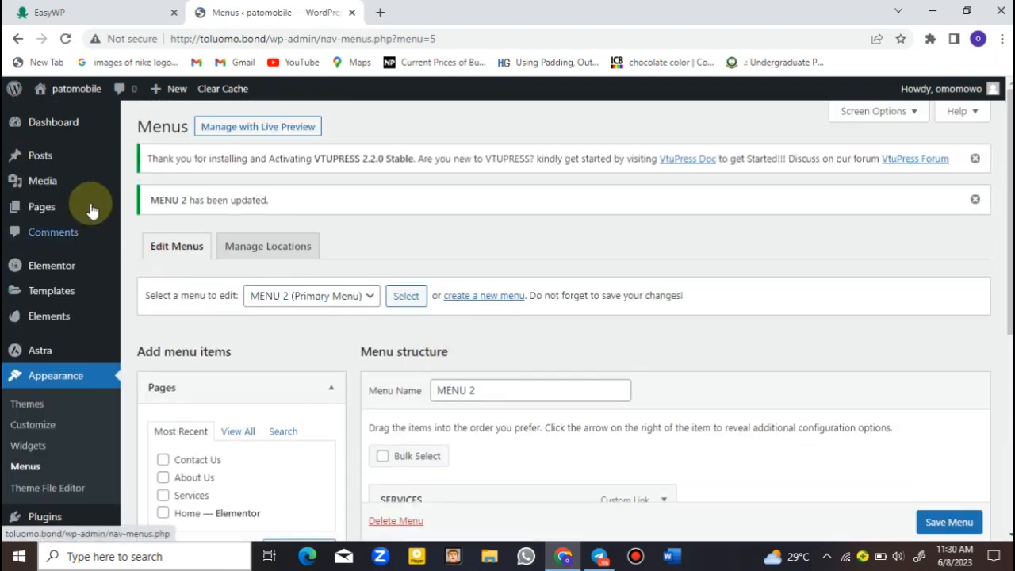
Open the Home page for editing with Elementor and test the SERVICES and ESTIMATES menu links
{"action": "mouse_move", "coordinate": [82, 202]}
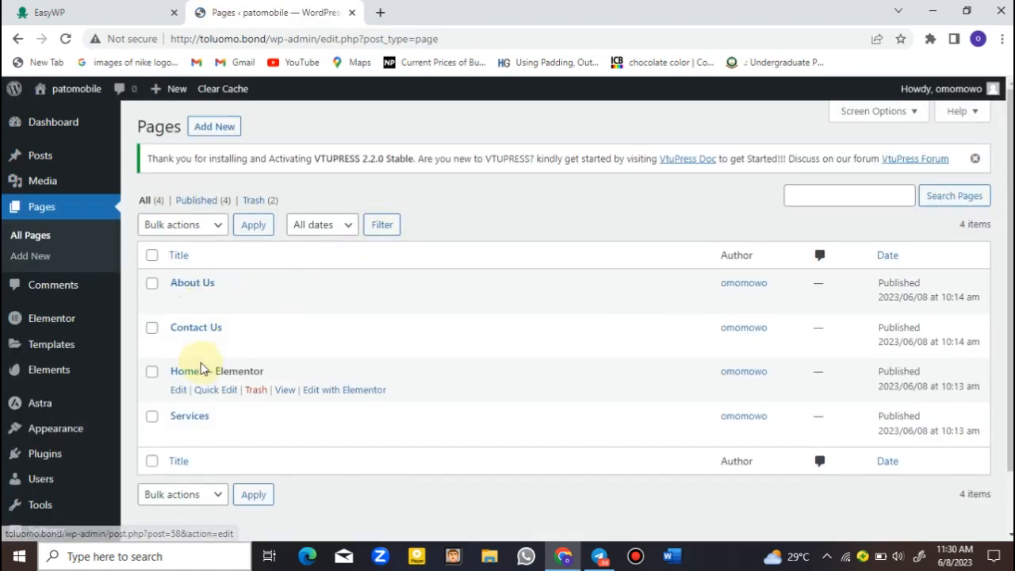
{"action": "left_click", "coordinate": [333, 389]}
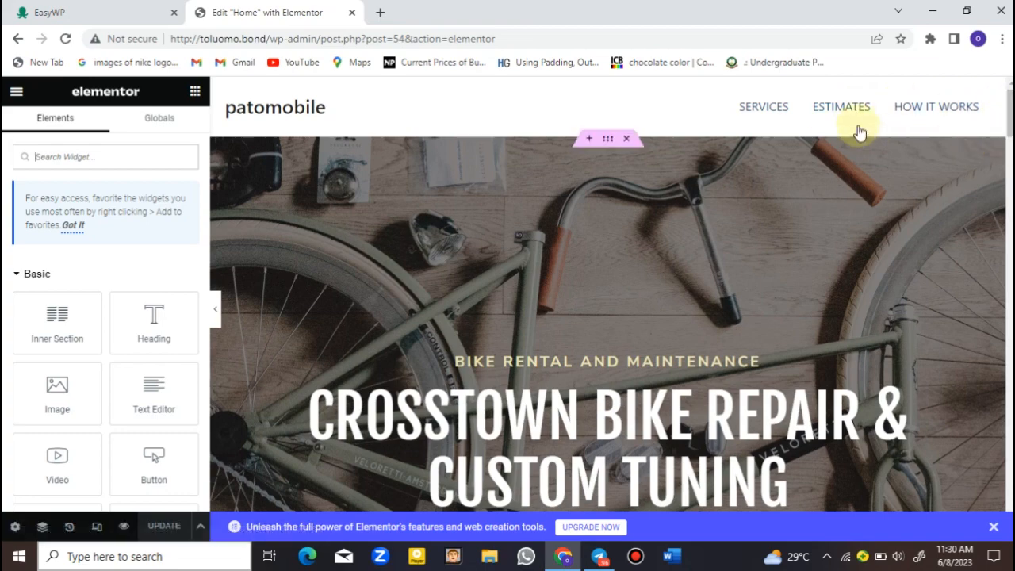
{"action": "left_click", "coordinate": [769, 110]}
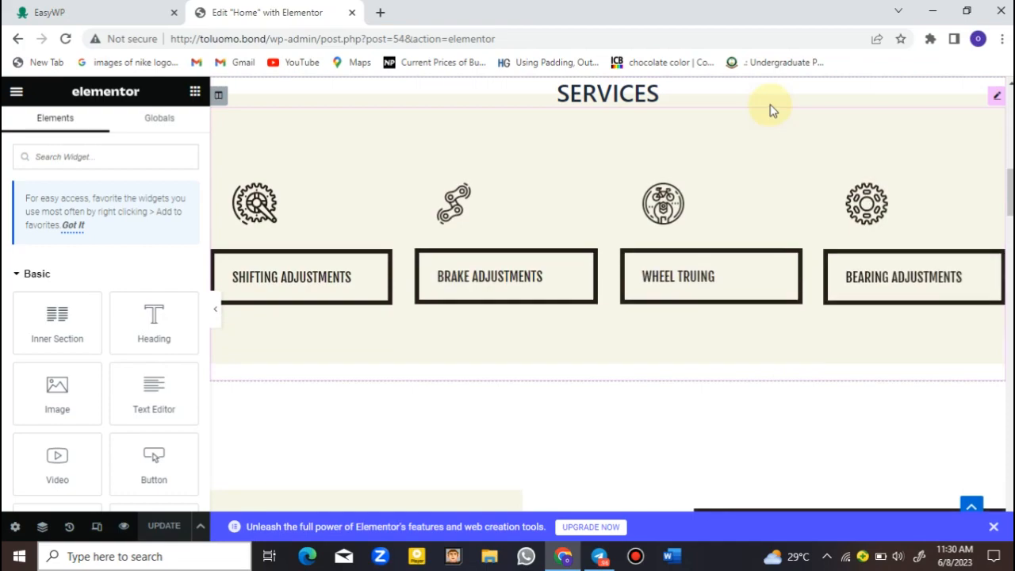
{"action": "left_click_drag", "start_coordinate": [1010, 189], "coordinate": [1011, 88]}
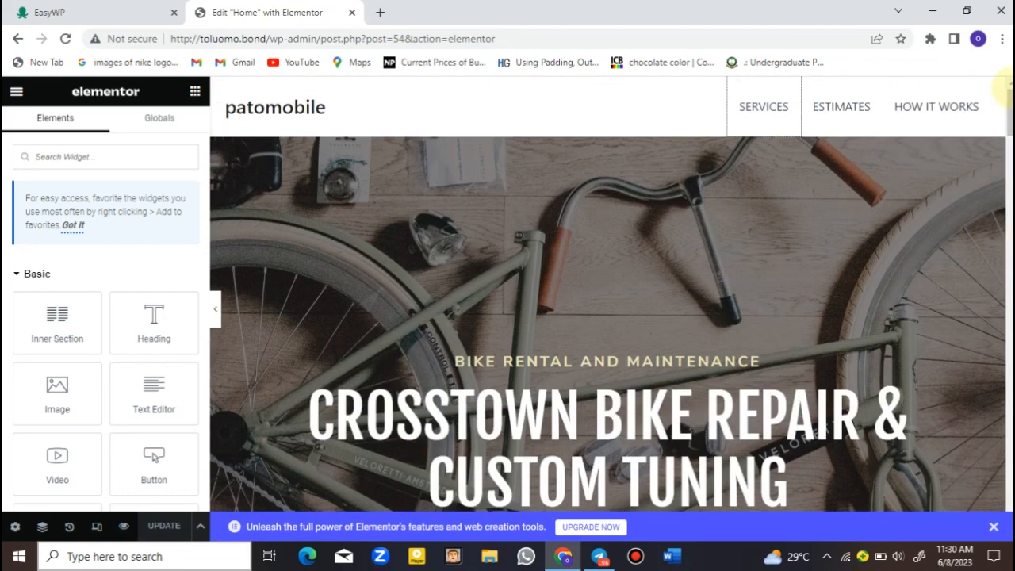
{"action": "left_click", "coordinate": [833, 120]}
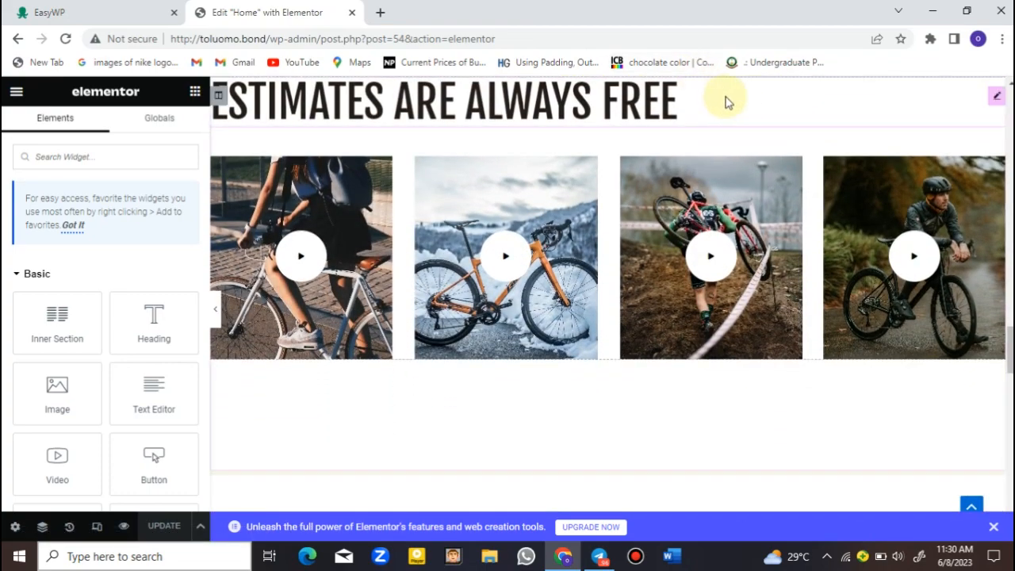
{"action": "left_click_drag", "start_coordinate": [1010, 351], "coordinate": [1011, 111]}
Test the HOW IT WORKS menu link and open the "How It Works" heading's advanced settings to check its CSS ID
{"action": "left_click", "coordinate": [944, 111]}
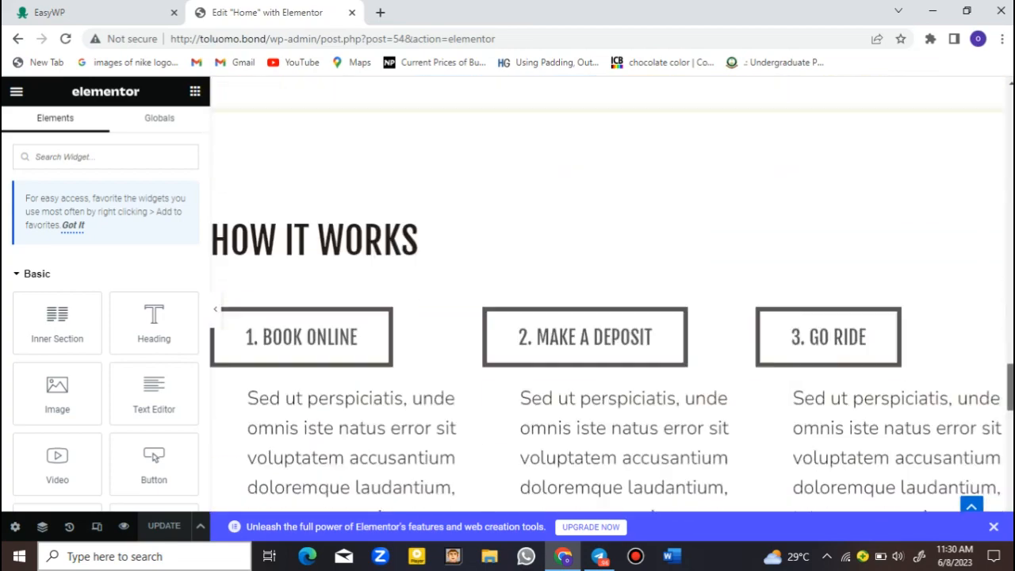
{"action": "left_click", "coordinate": [394, 173]}
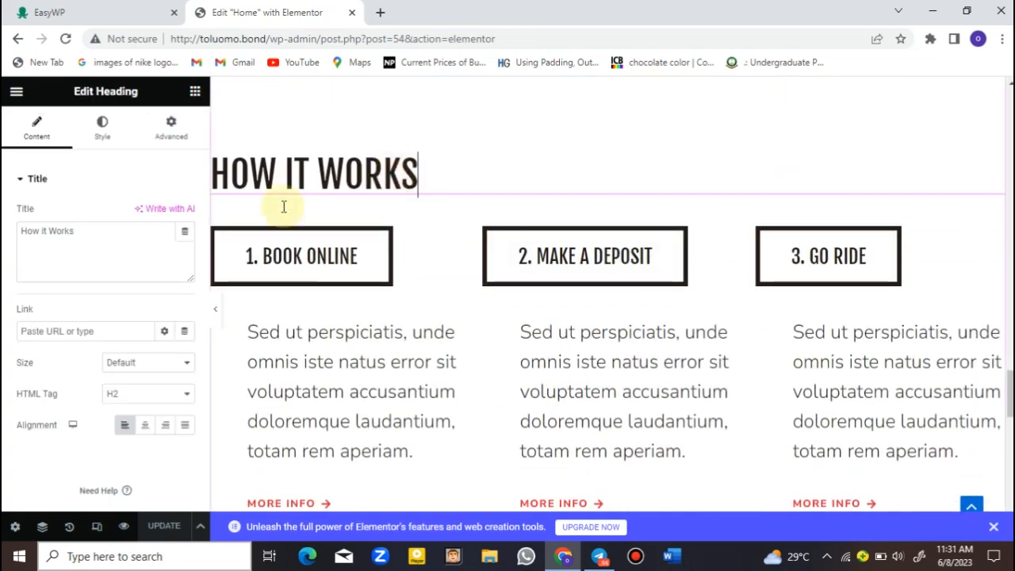
{"action": "left_click", "coordinate": [170, 126]}
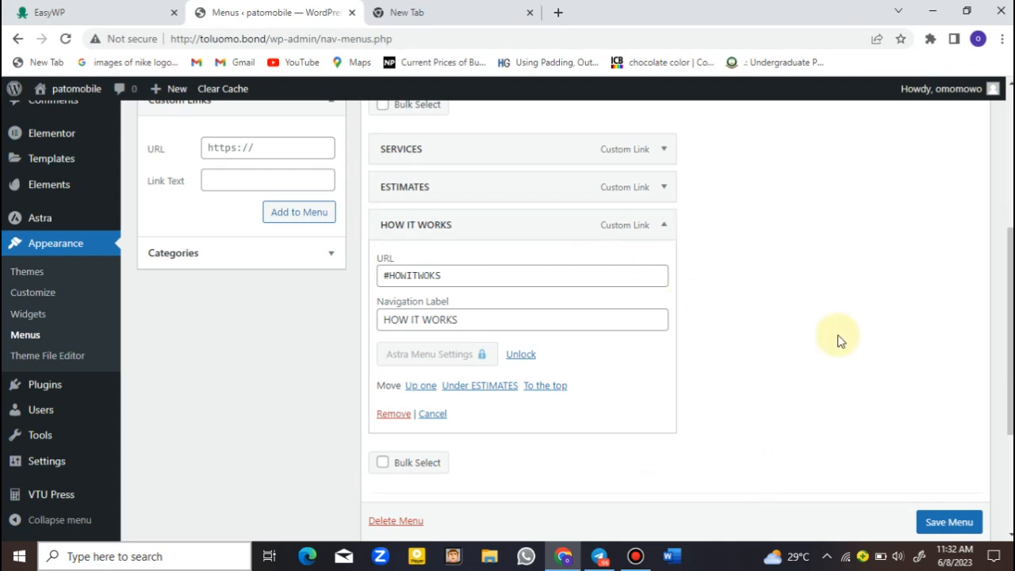
Correct the URL of the HOW IT WORKS item in MENU 2 to "#HOWITWORKS" and save the menu
{"action": "mouse_move", "coordinate": [1010, 346]}
{"action": "left_mouse_down"}
{"action": "mouse_move", "coordinate": [1011, 428]}
{"action": "mouse_move", "coordinate": [1007, 338]}
{"action": "left_mouse_up"}
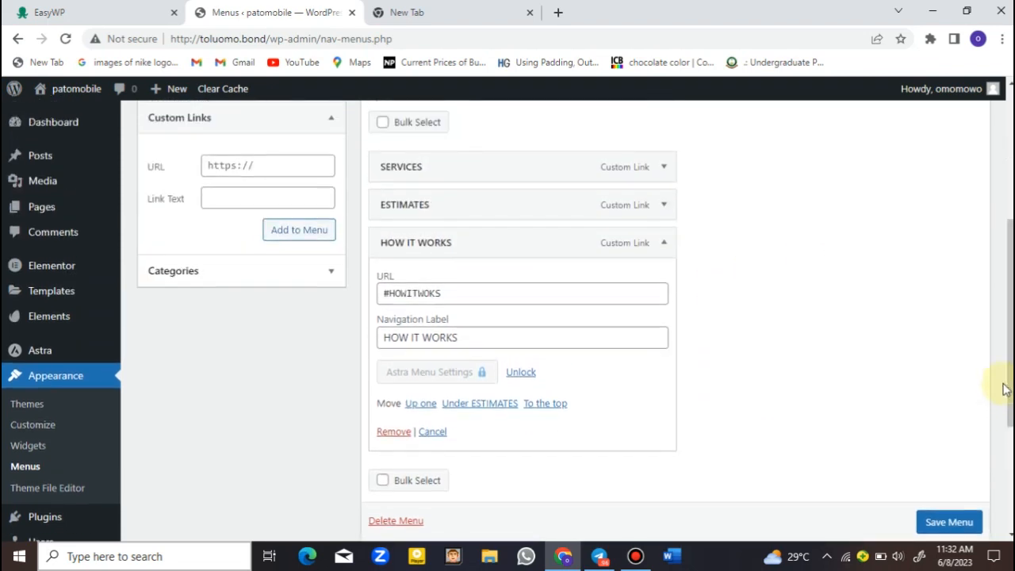
{"action": "left_click", "coordinate": [431, 294]}
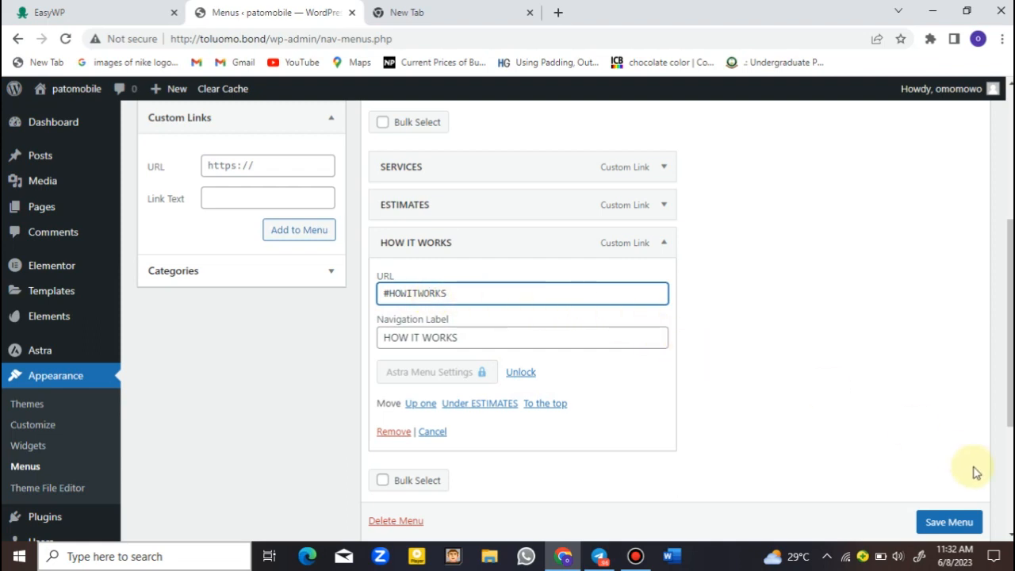
{"action": "left_click", "coordinate": [951, 523]}
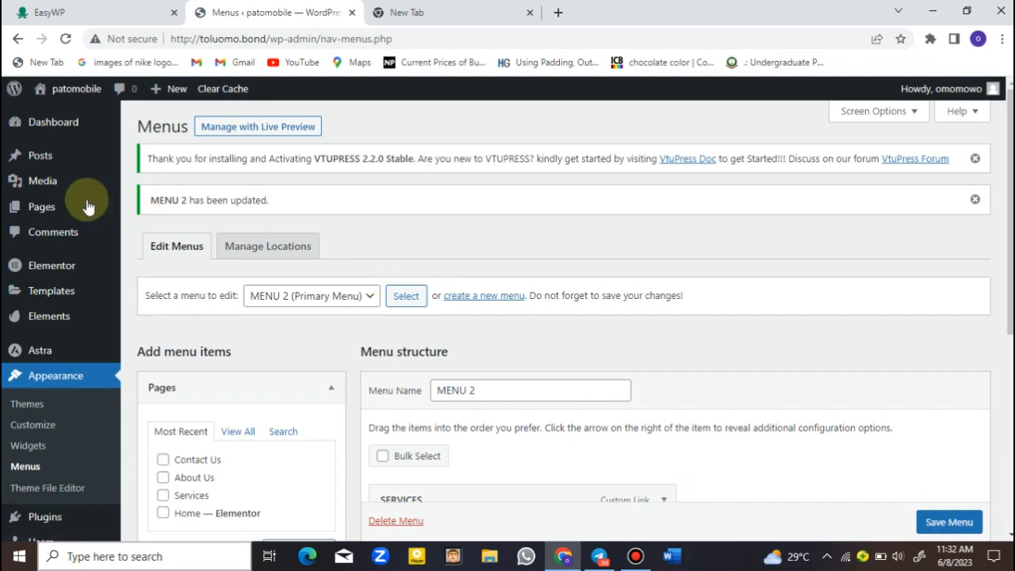
Open the Home page with Elementor in a new browser tab and test the HOW IT WORKS menu link
{"action": "mouse_move", "coordinate": [68, 195]}
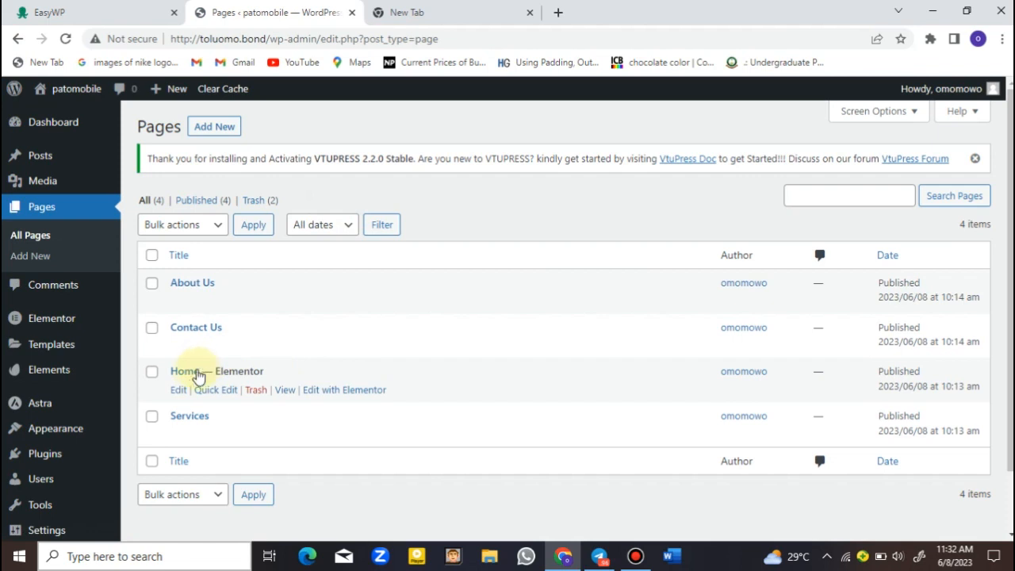
{"action": "right_click", "coordinate": [330, 390]}
{"action": "left_click", "coordinate": [355, 398]}
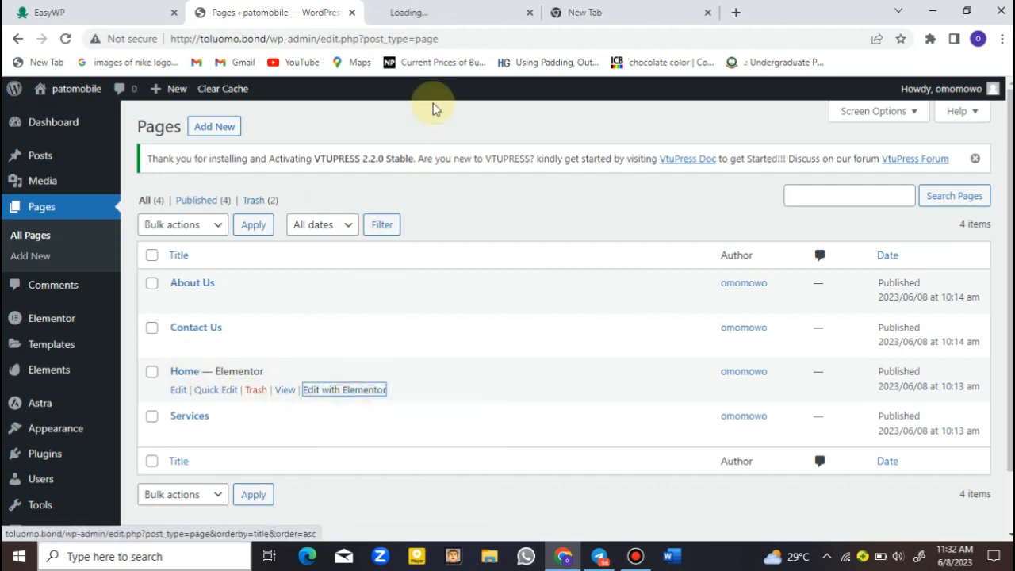
{"action": "left_click", "coordinate": [441, 7]}
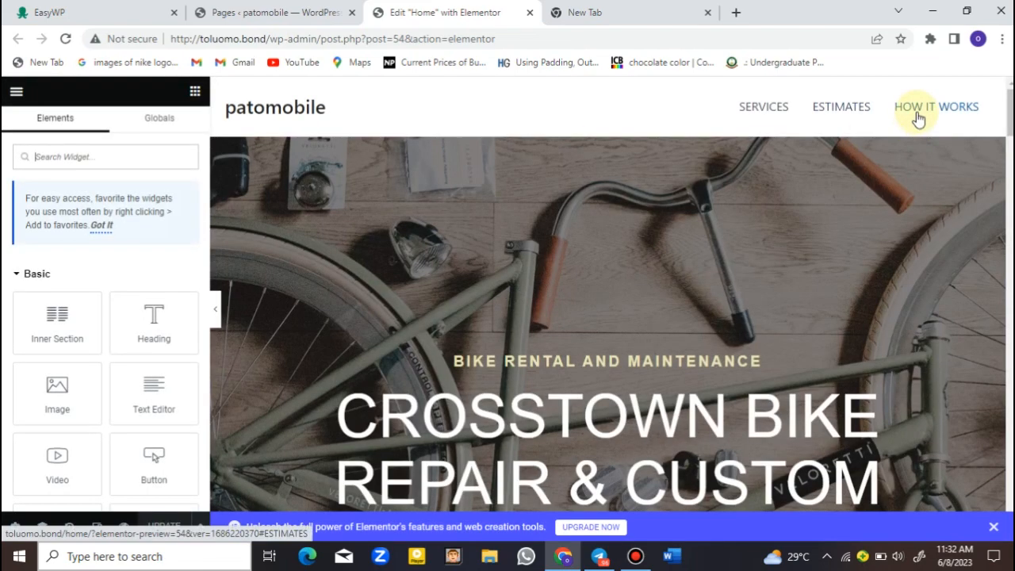
{"action": "left_click", "coordinate": [918, 112]}
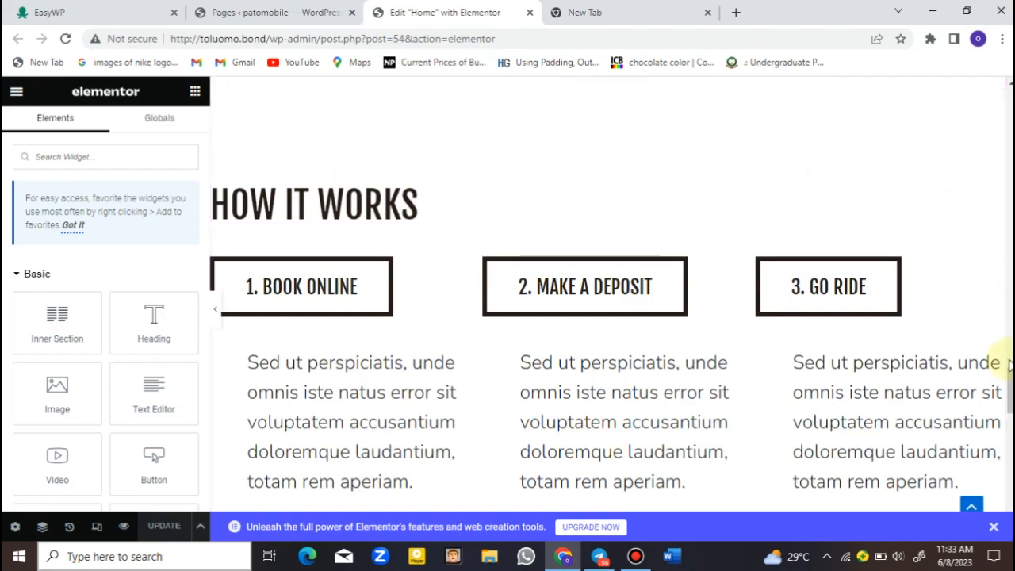
{"action": "left_click_drag", "start_coordinate": [1011, 389], "coordinate": [1011, 111]}
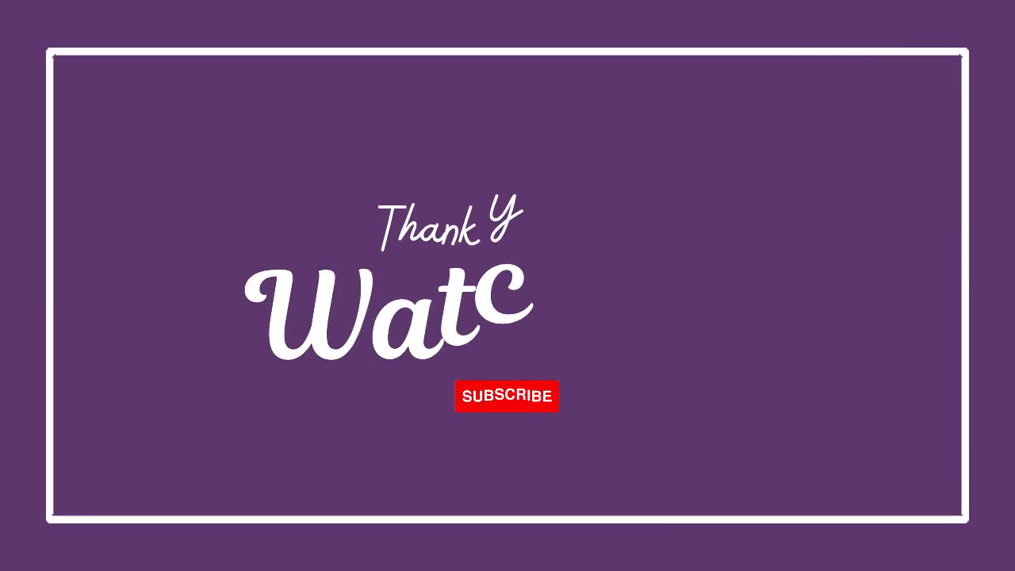